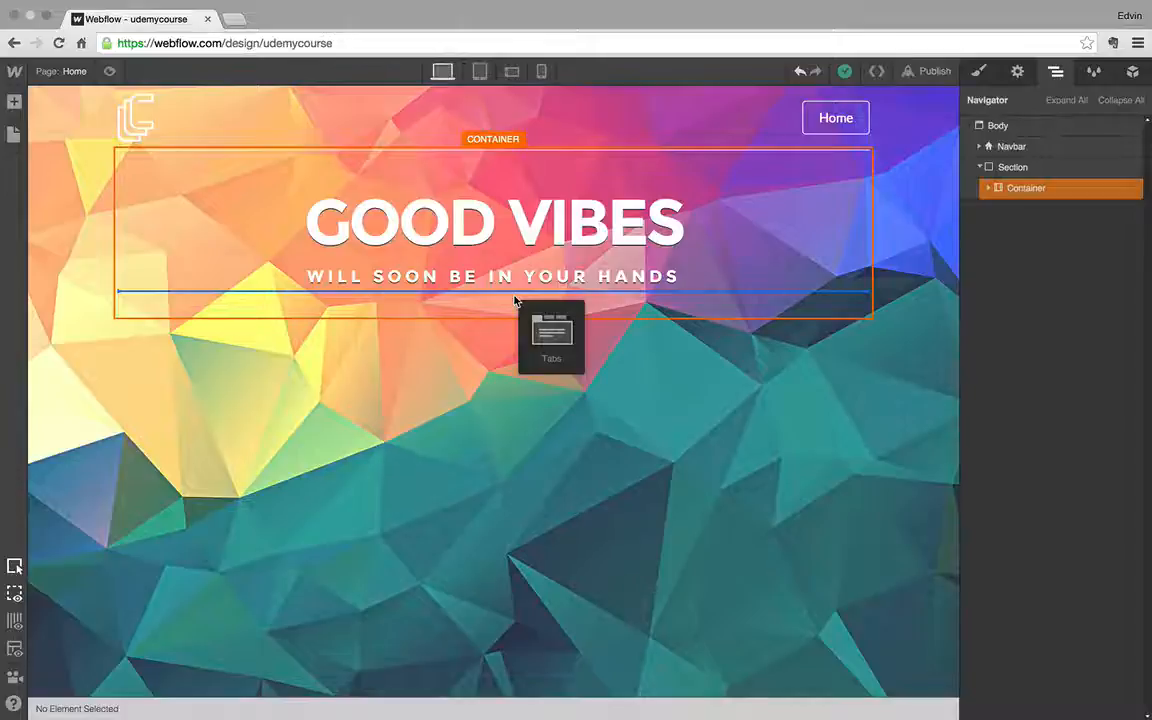
Step: Place a Tabs widget in the container below the WILL SOON BE IN YOUR HANDS subheading
left_click_drag(515, 301, 518, 310)
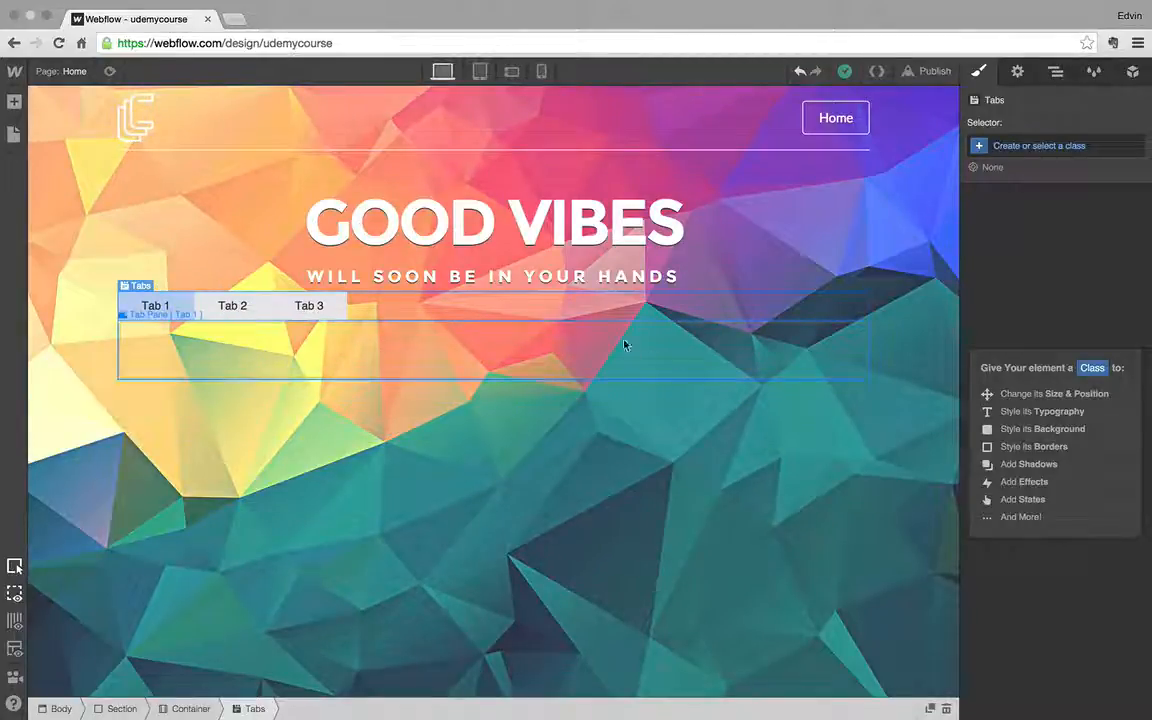
left_click(257, 303)
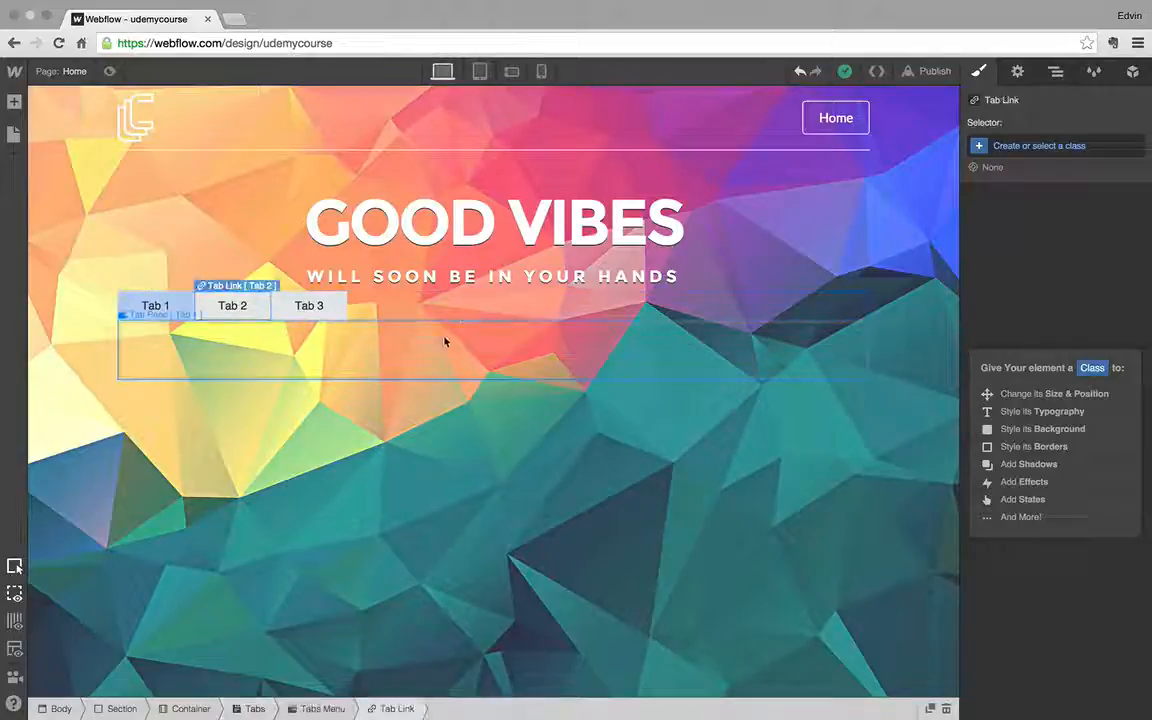
Step: Give the tabs menu a new class named Tabs and centre-align its content
left_click(465, 311)
left_click(1062, 150)
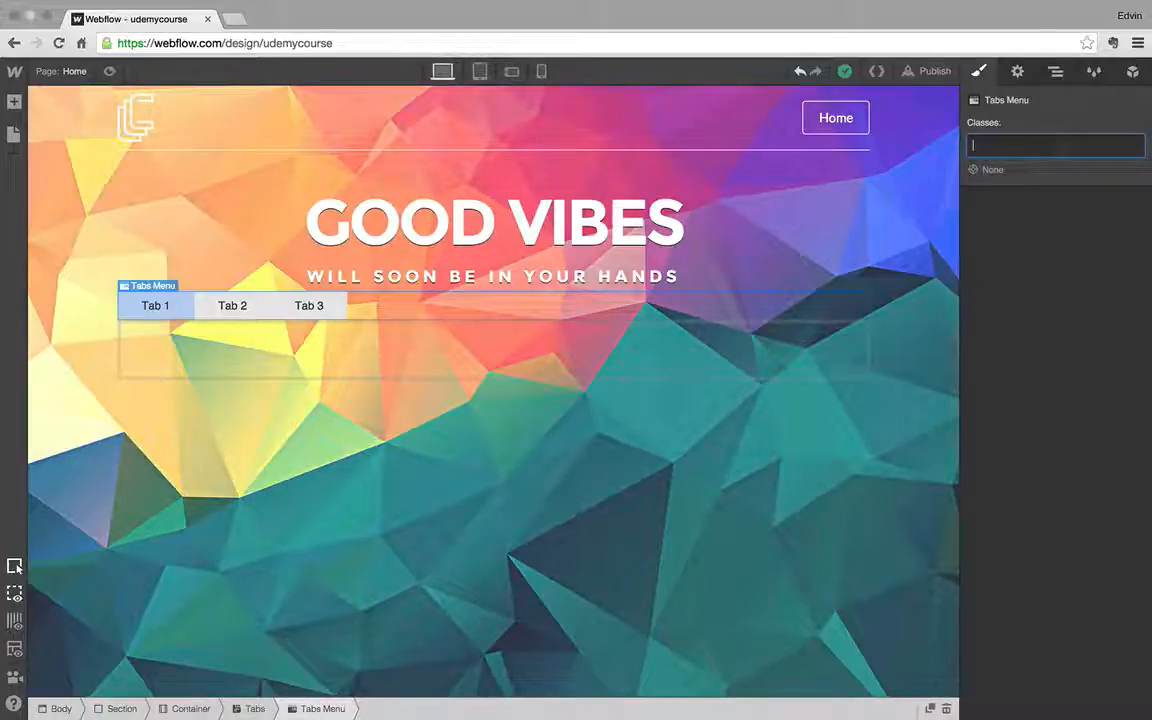
type("Tabs")
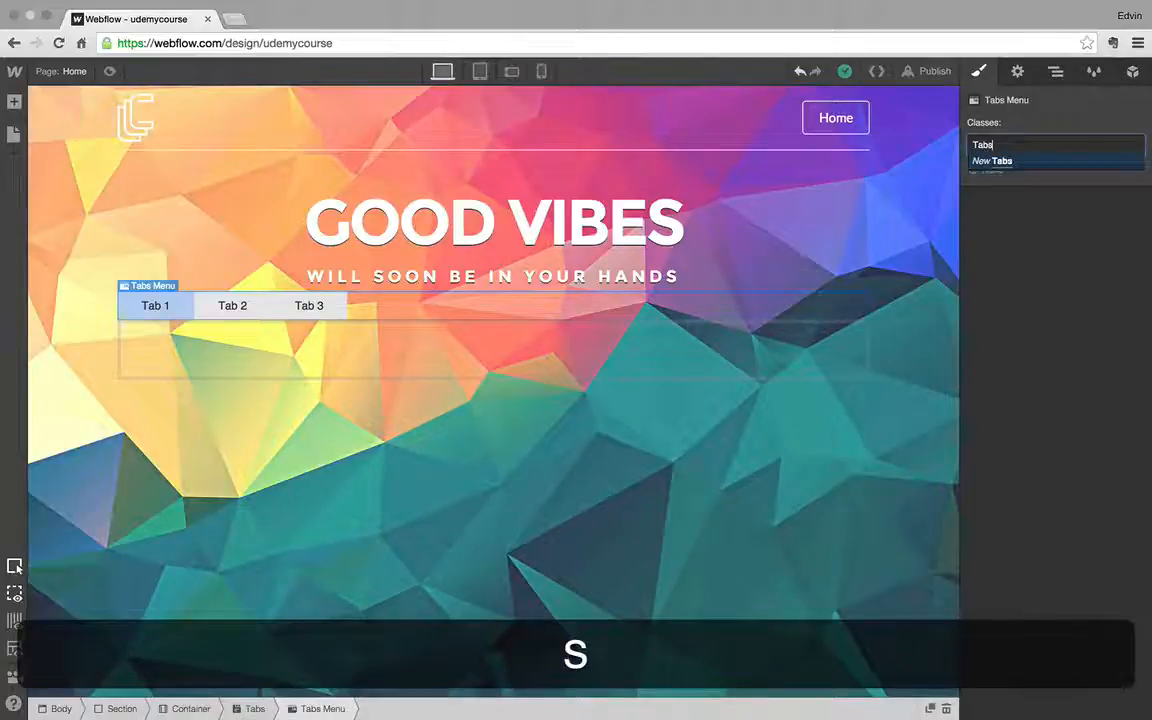
key("Return")
scroll(1036, 391, "down", 5)
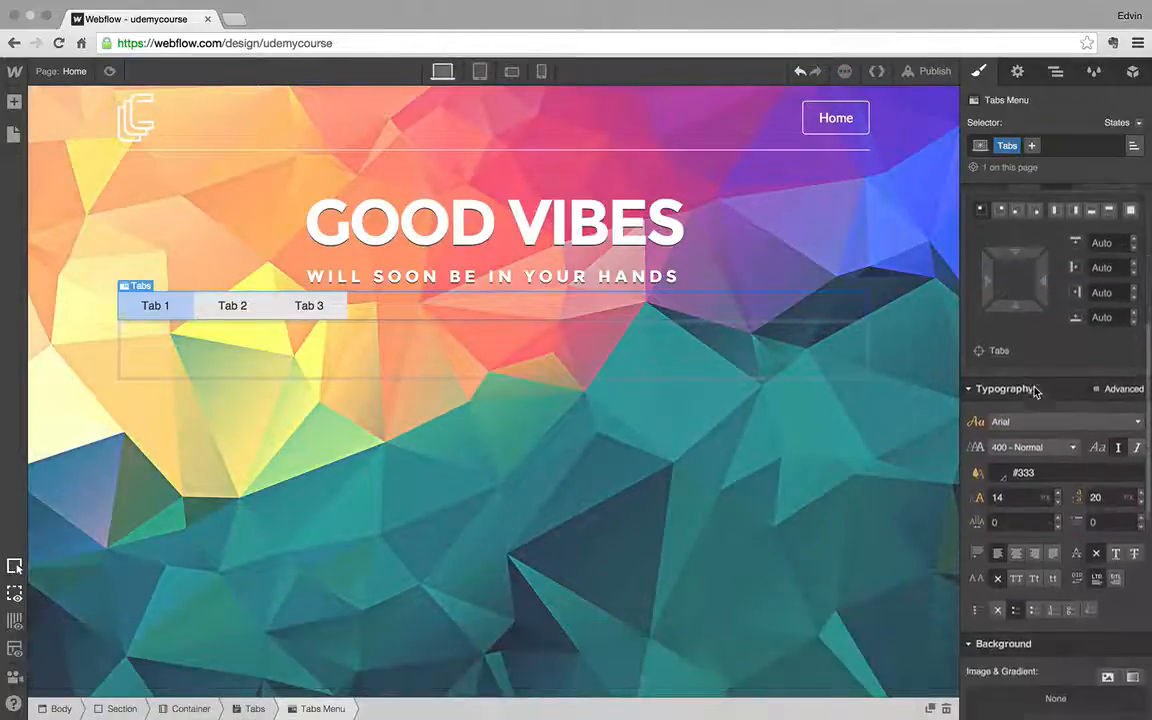
left_click(1017, 488)
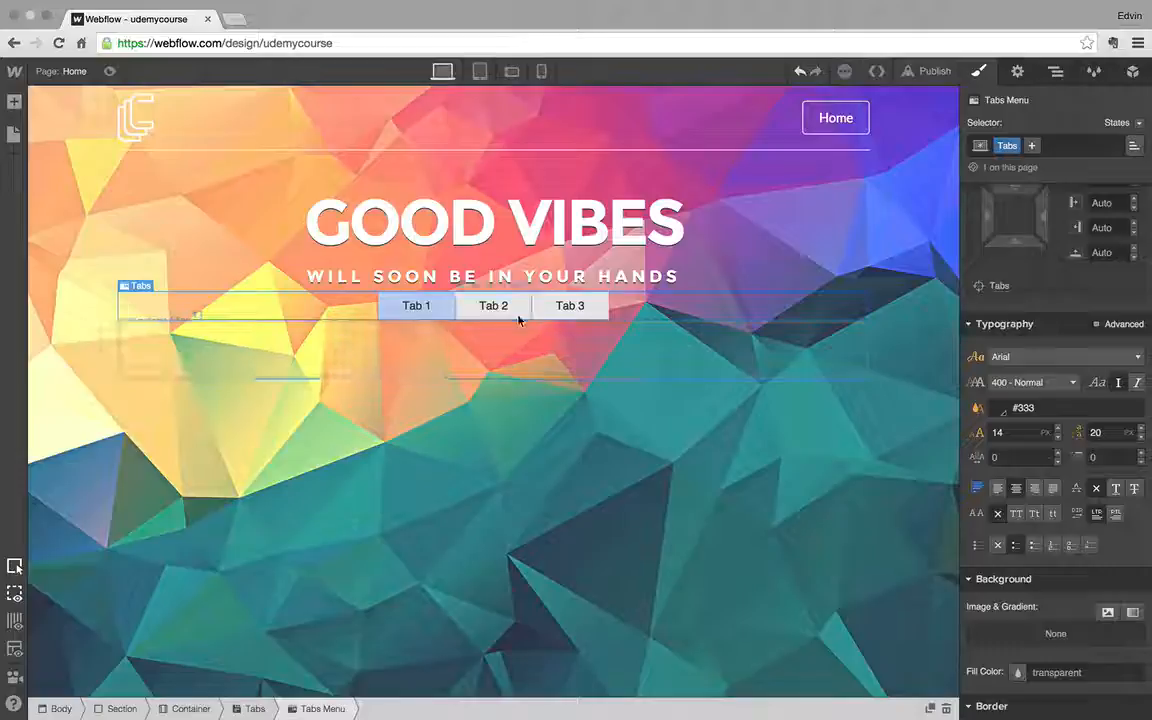
Step: Change the first tab's label to Responsive Slider
double_click(415, 305)
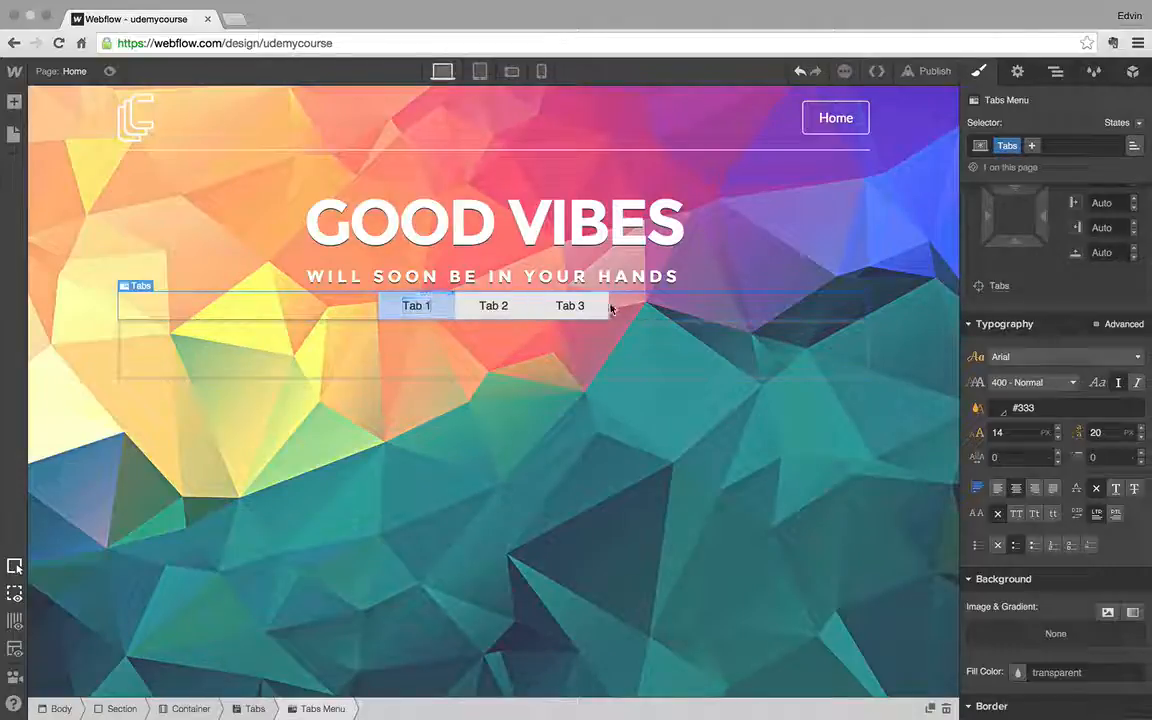
left_click(425, 308)
double_click(425, 308)
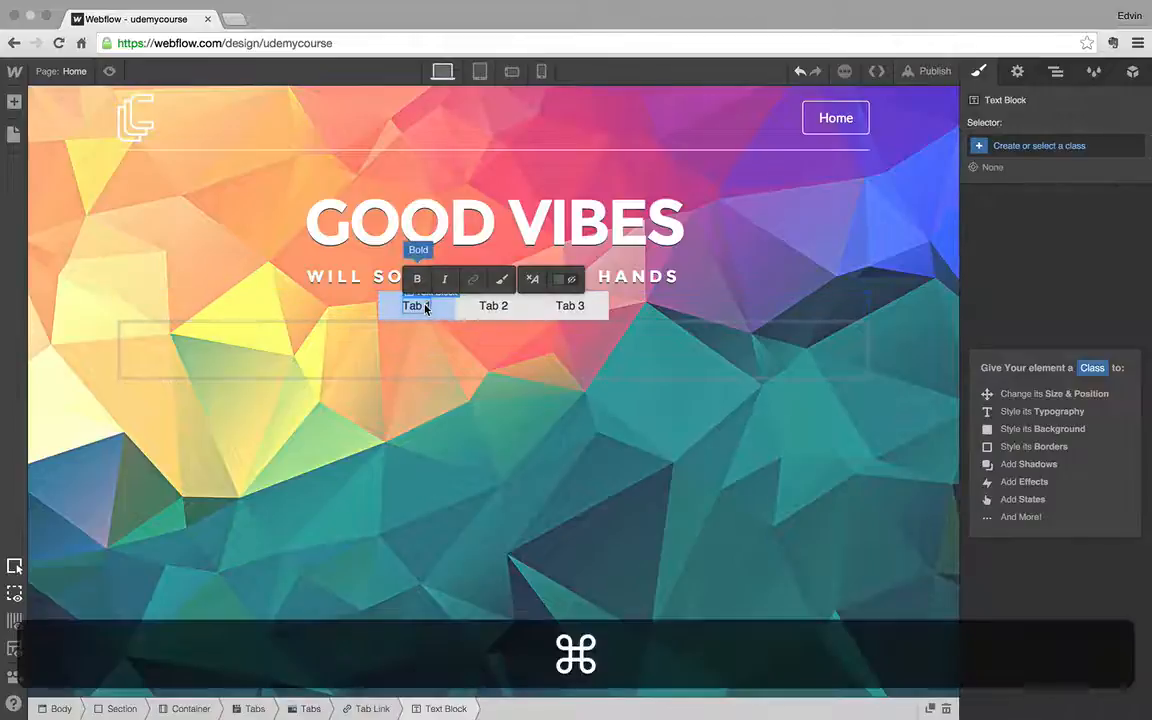
type("Res")
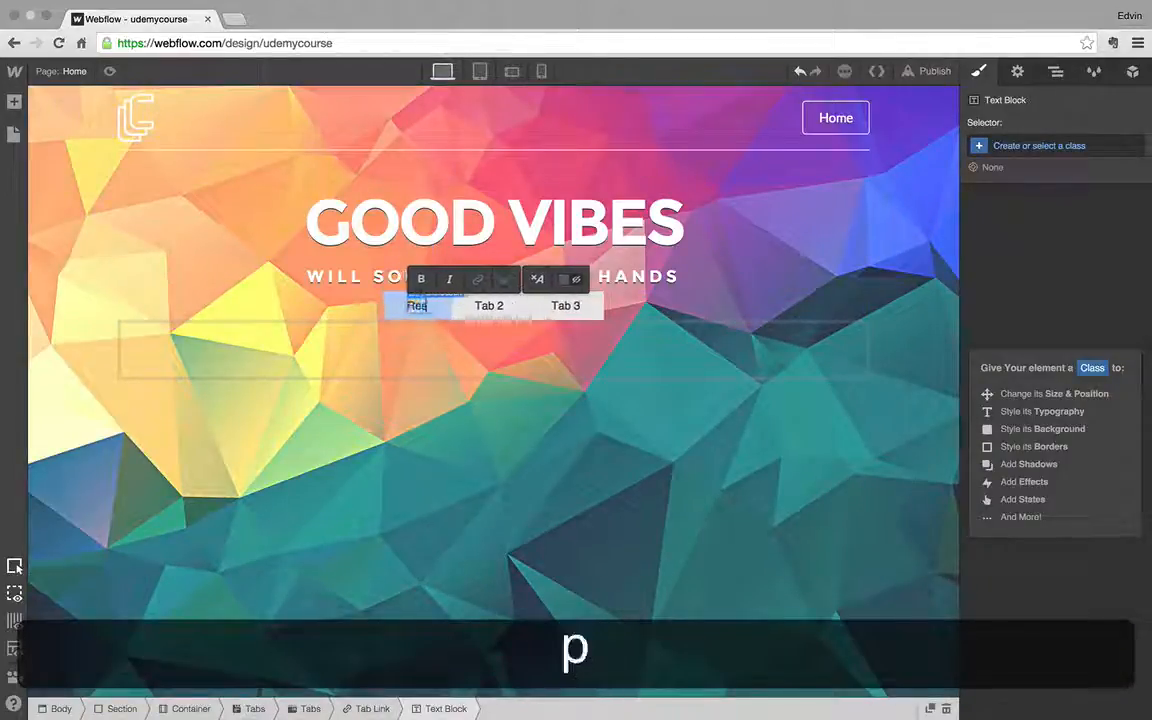
type("ponsive")
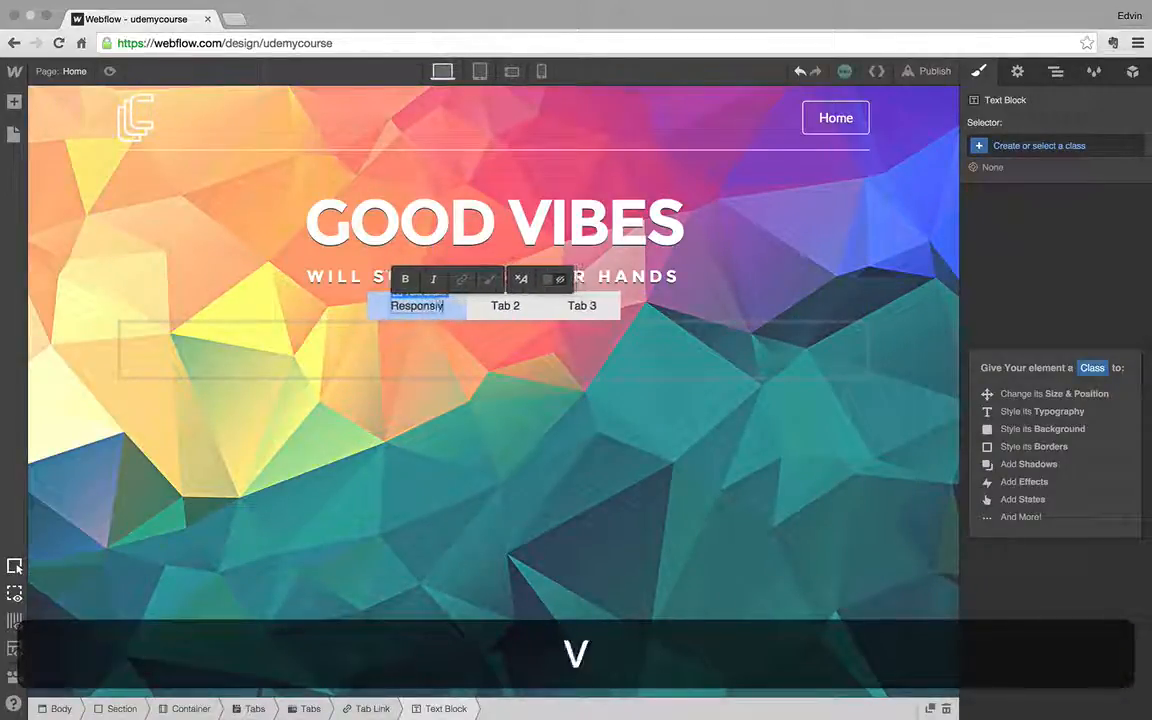
type(" Slider")
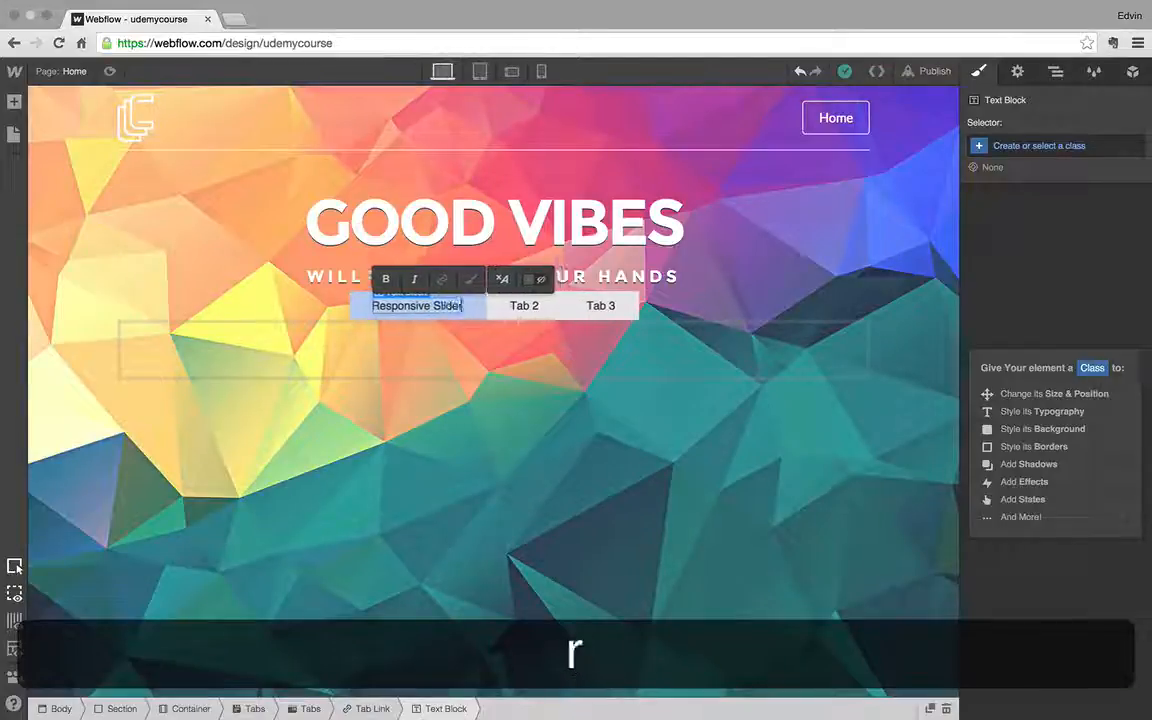
Step: Change the second tab's label to Lightbox Images and the third tab's label to Contact Form
double_click(535, 306)
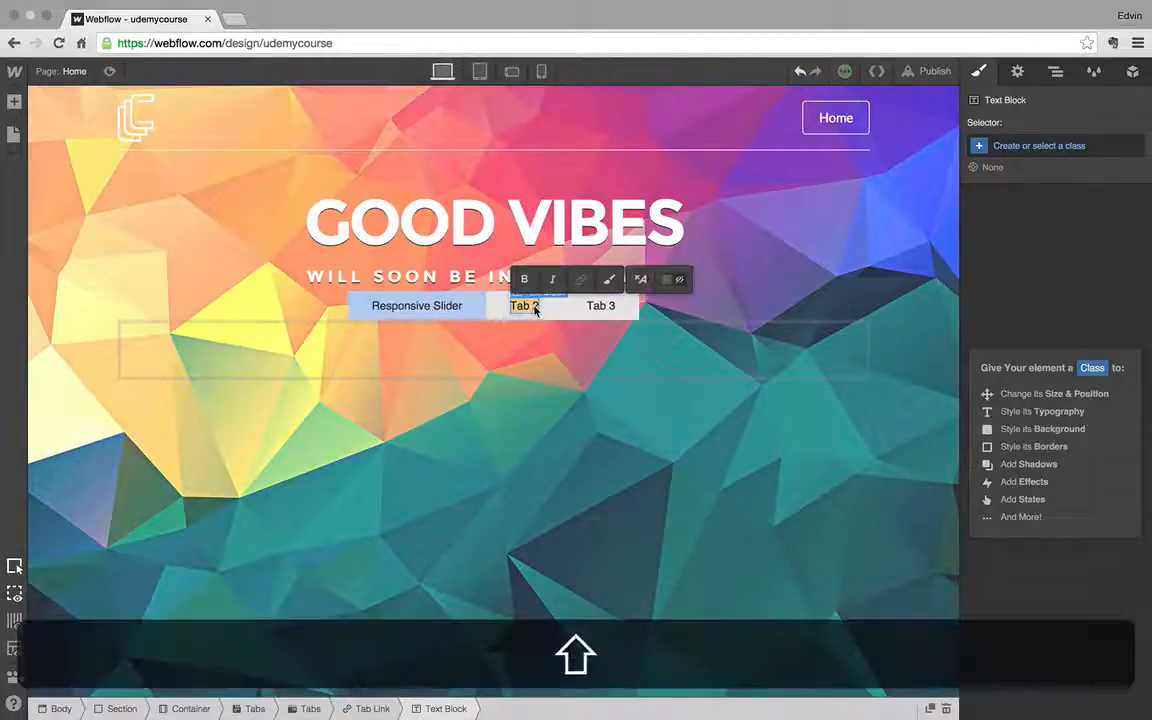
type("Lightb")
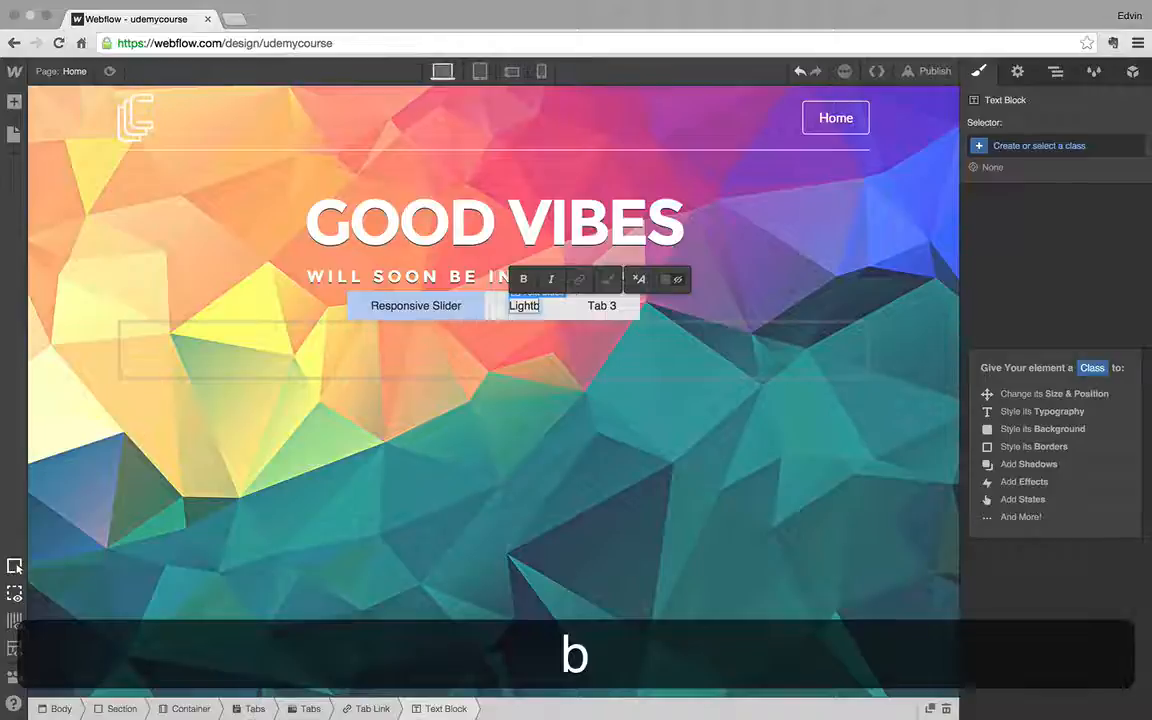
type("ox Images")
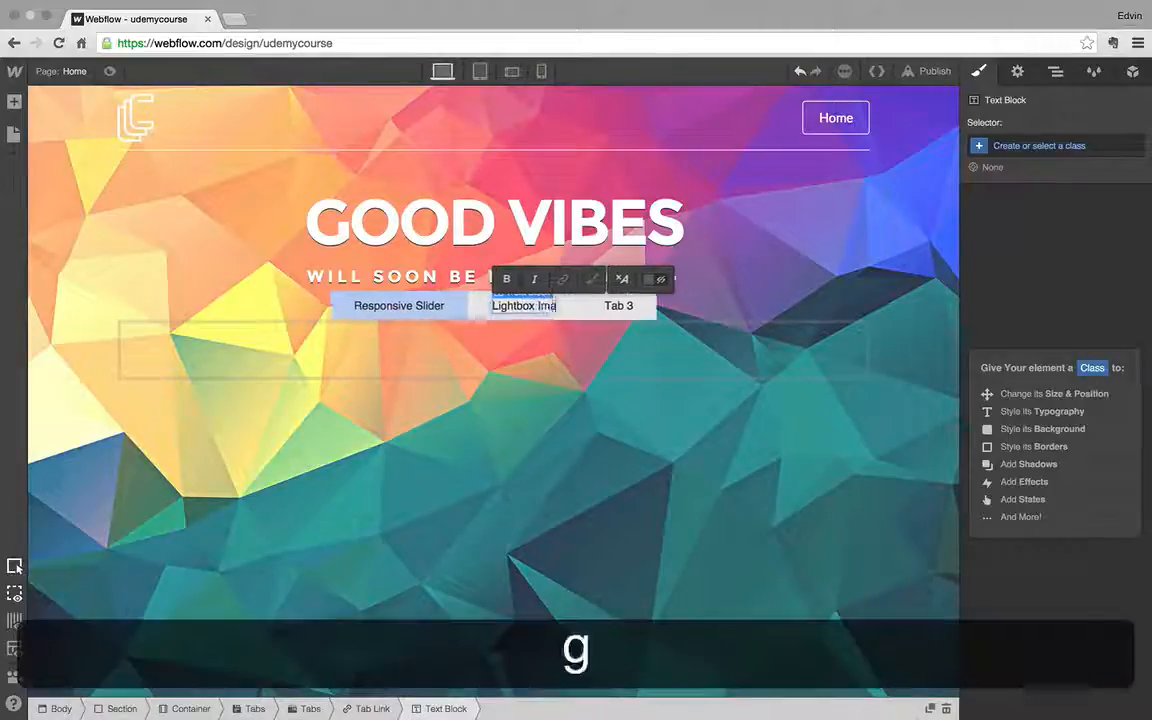
double_click(630, 306)
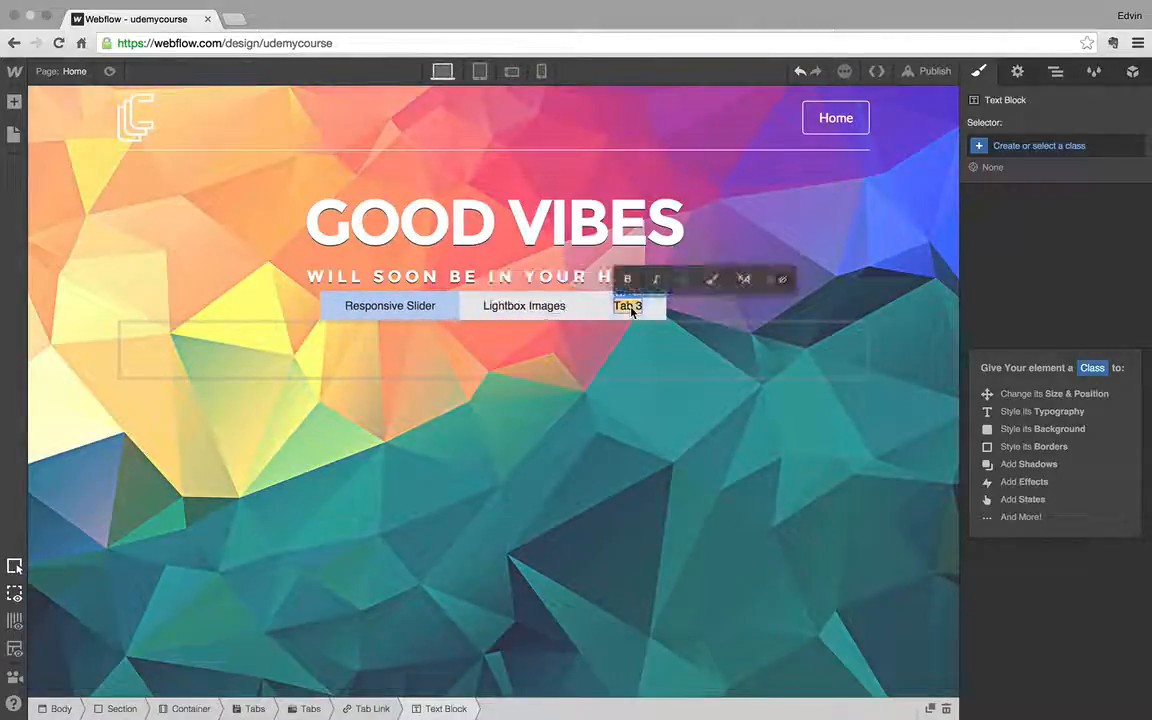
type("Conta")
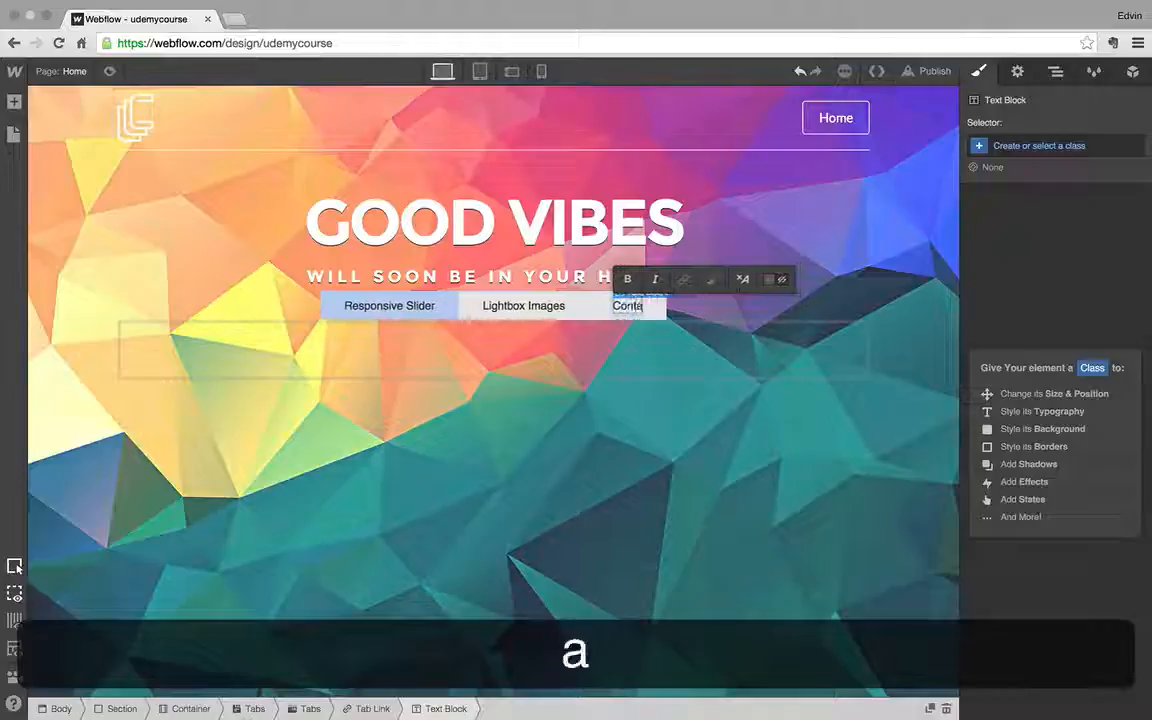
type("ct Form")
Step: Add a Slider widget inside the pane of the Responsive Slider tab
left_click(558, 349)
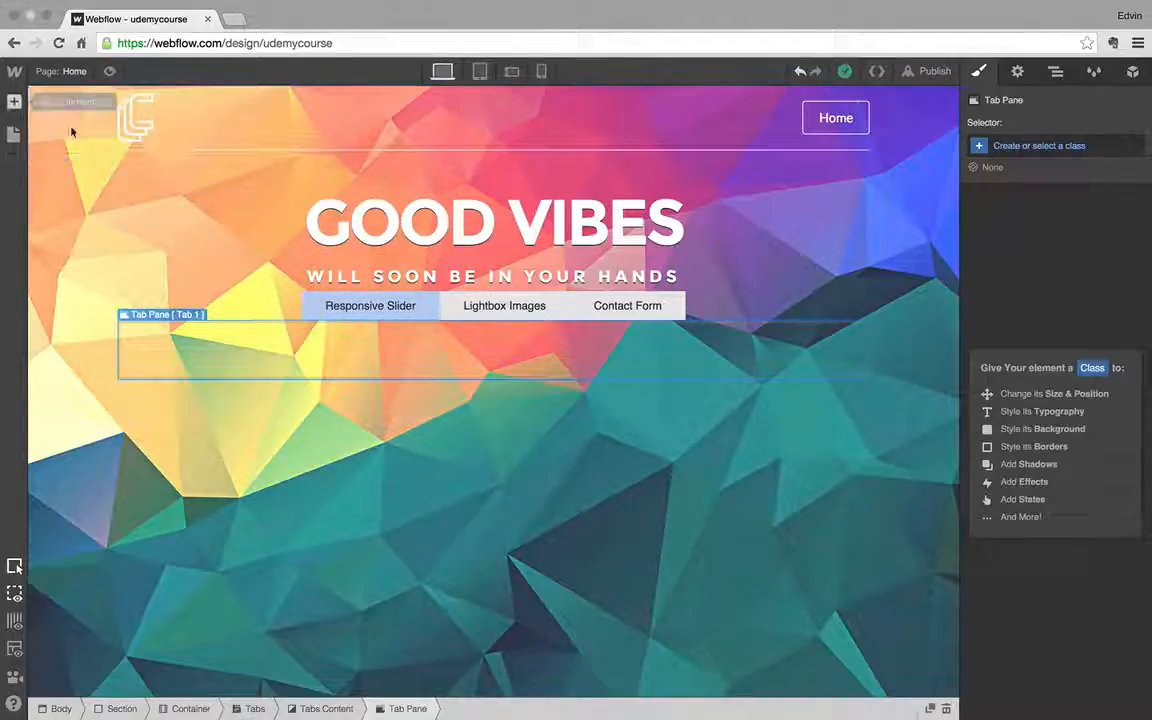
key("a")
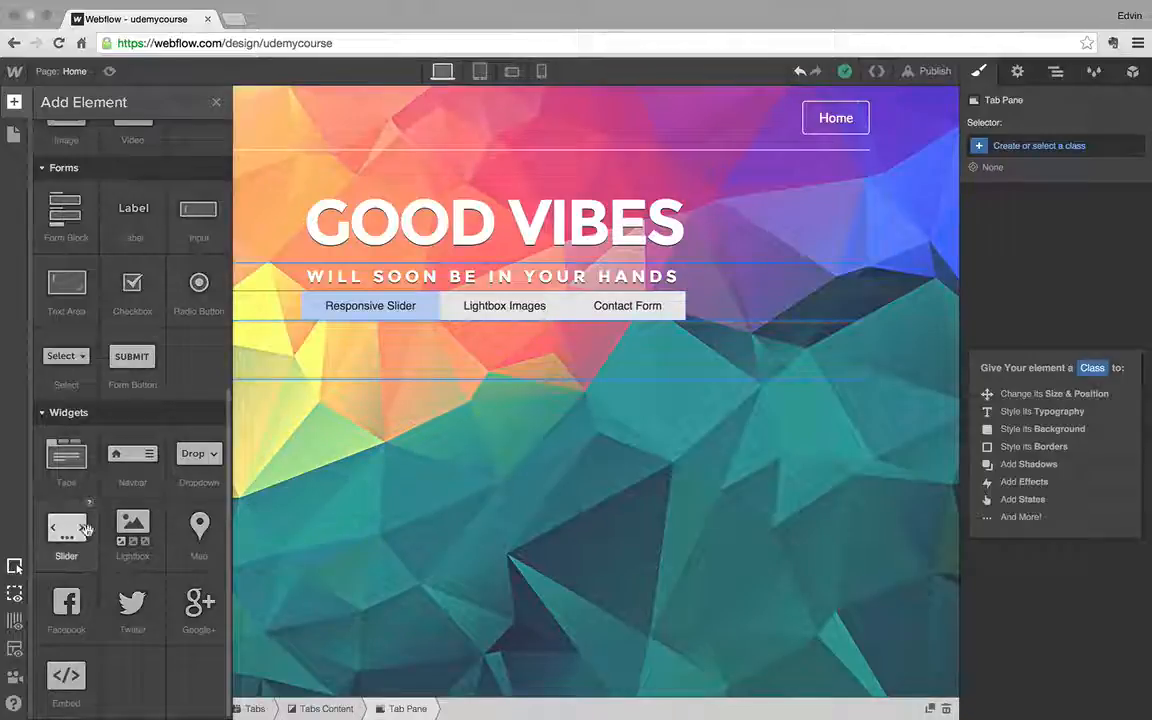
left_click_drag(67, 543, 480, 350)
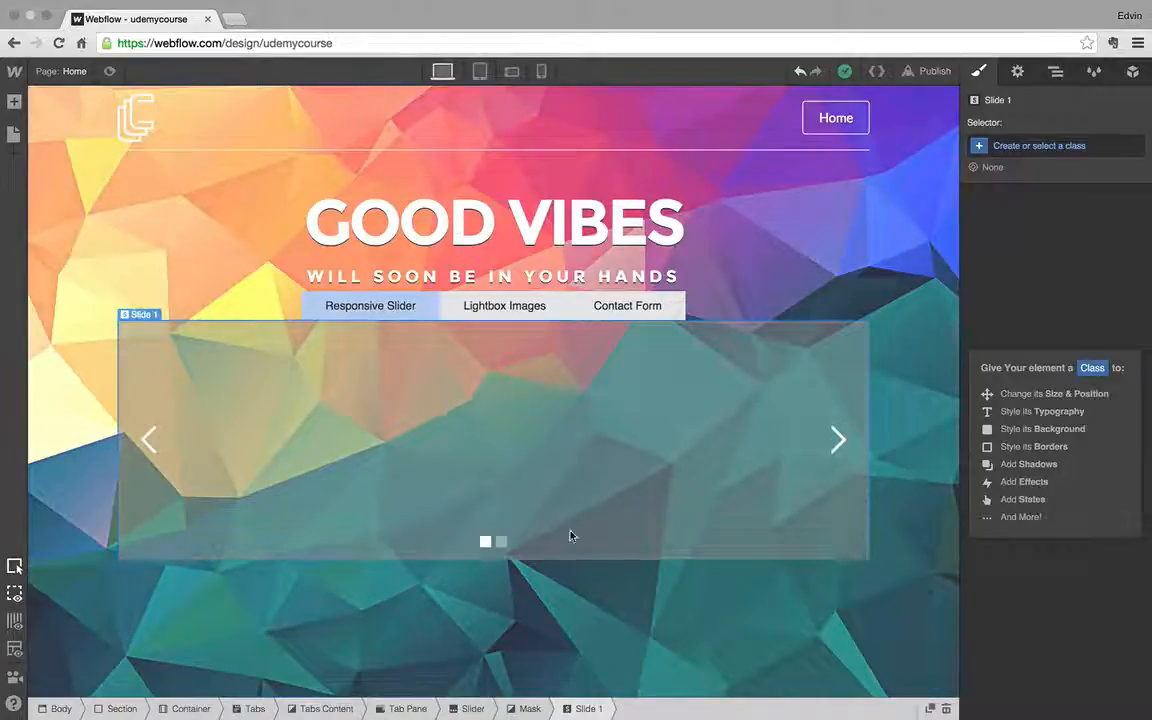
Step: Give the whole slider a new class named Slider and make its background fill colour transparent
left_click(472, 709)
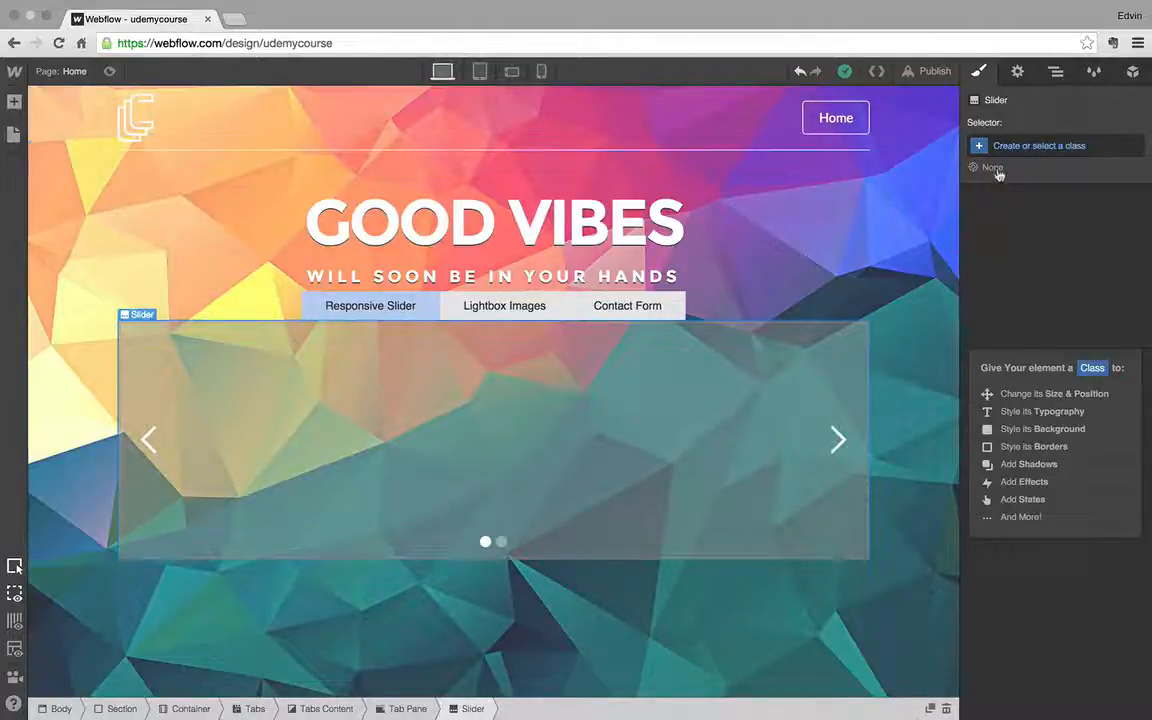
left_click(1028, 148)
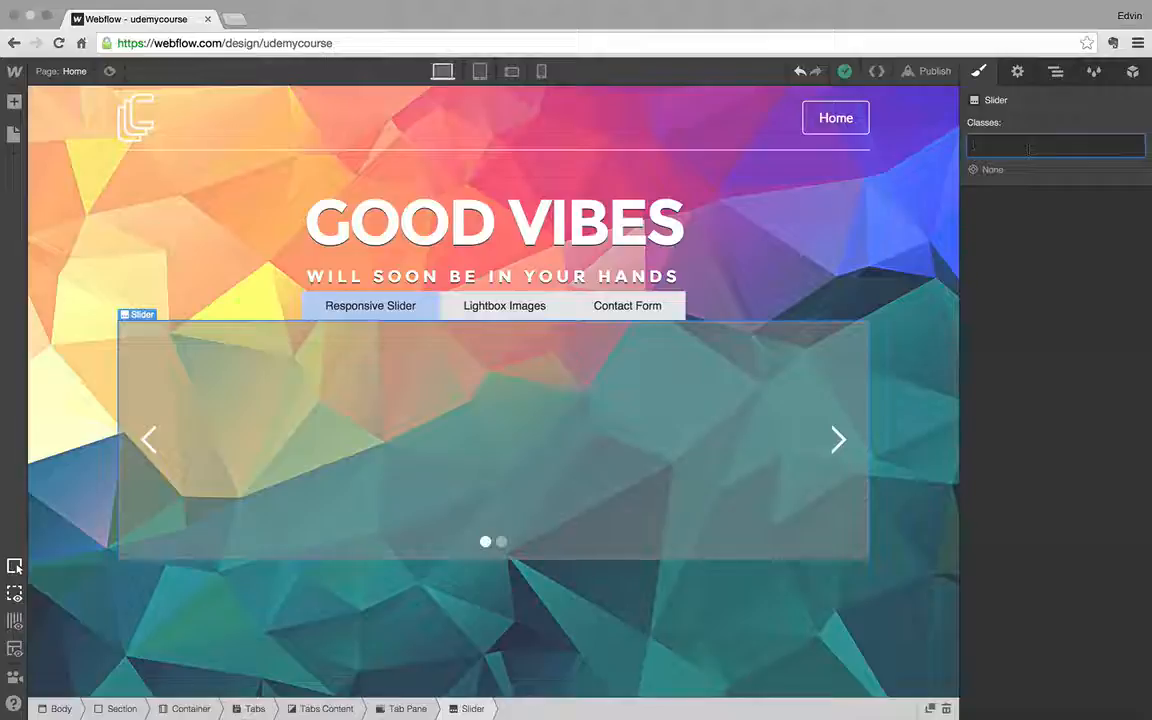
type("Slider")
key("Return")
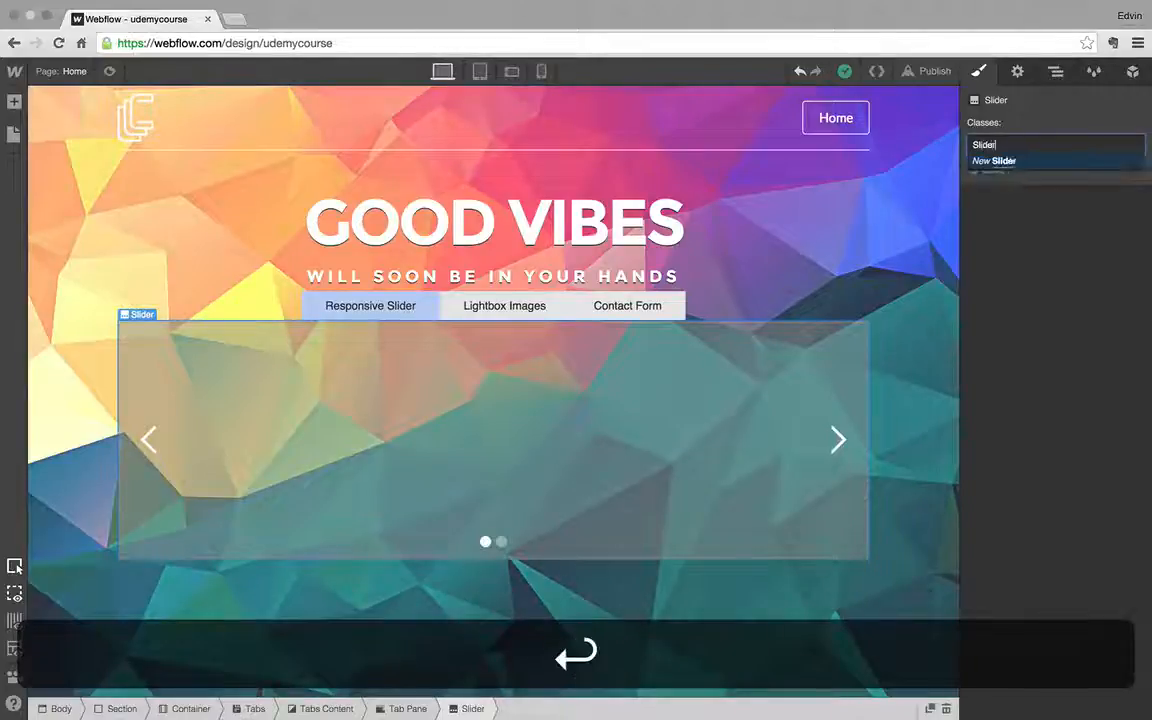
scroll(1033, 447, "down", 2)
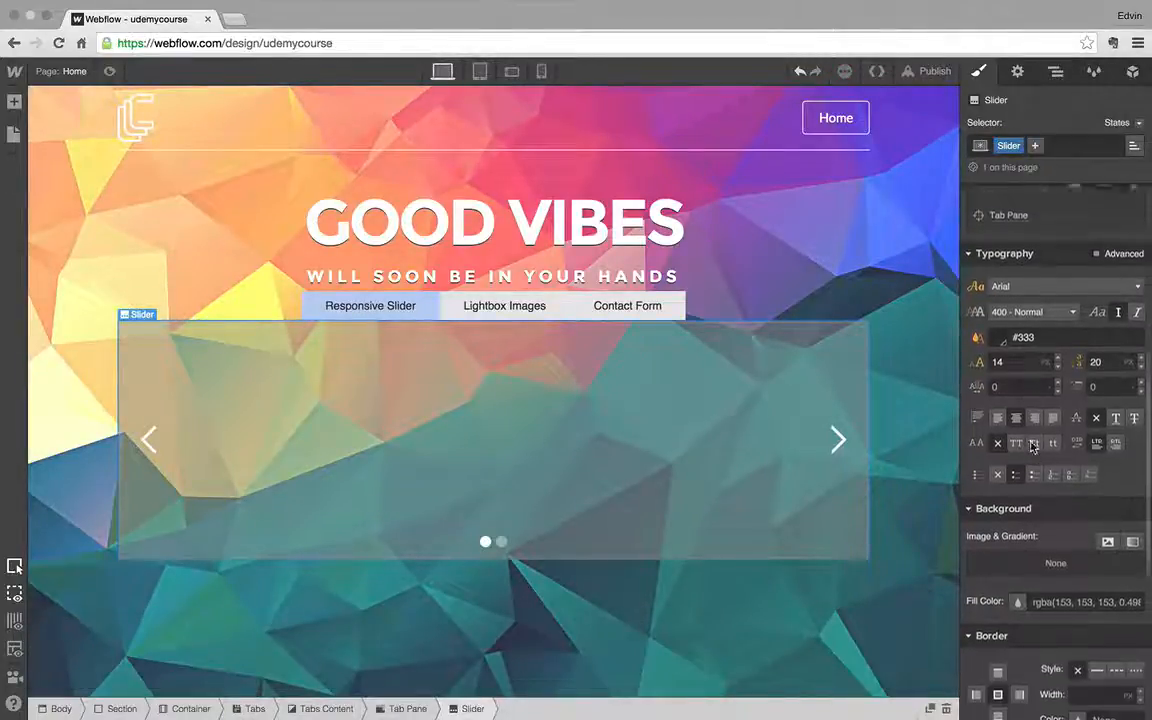
scroll(1033, 447, "down", 4)
left_click(1017, 447)
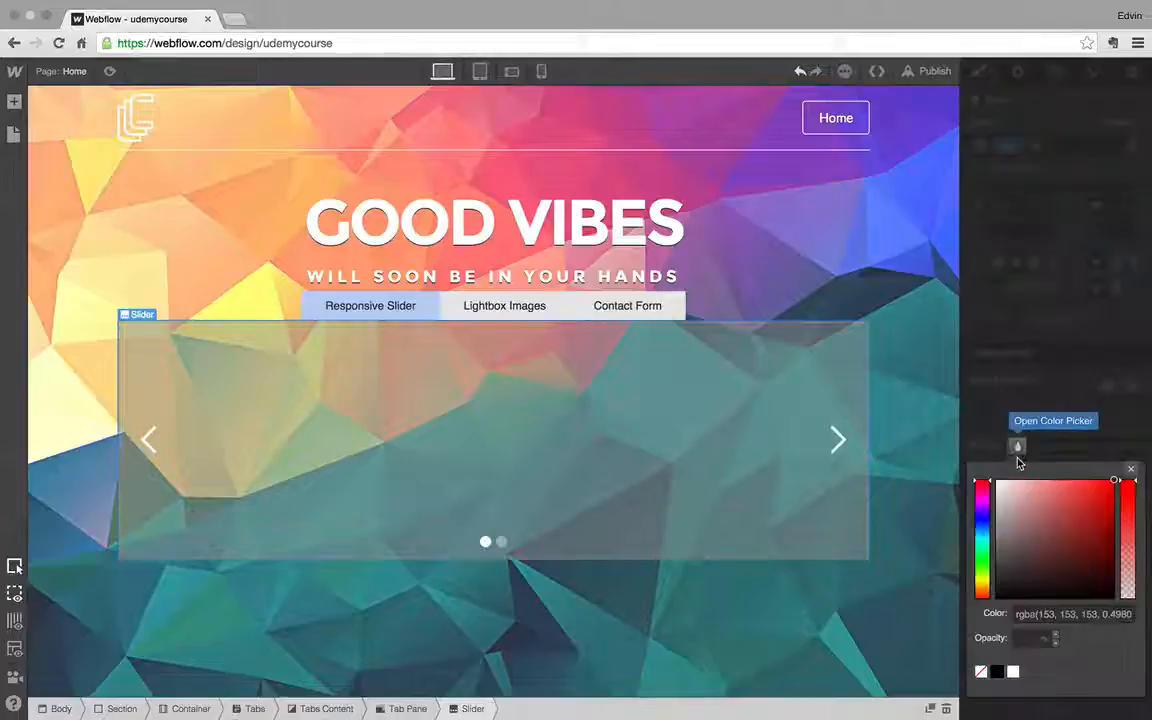
left_click(981, 671)
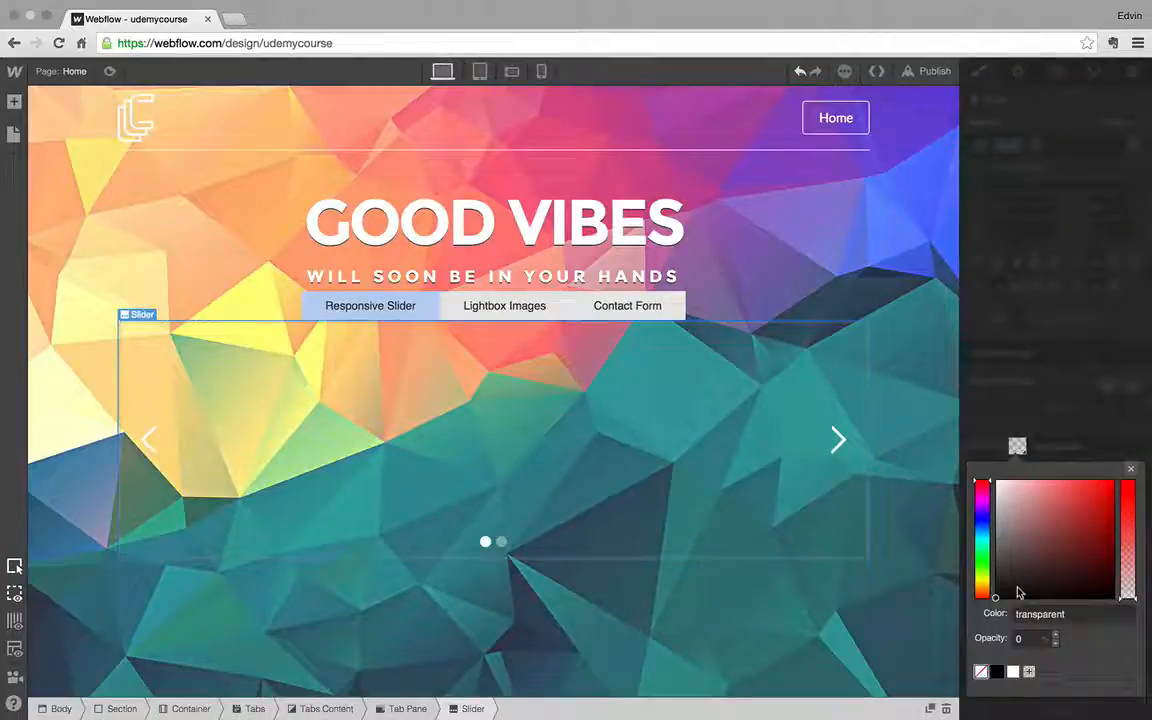
left_click(1132, 472)
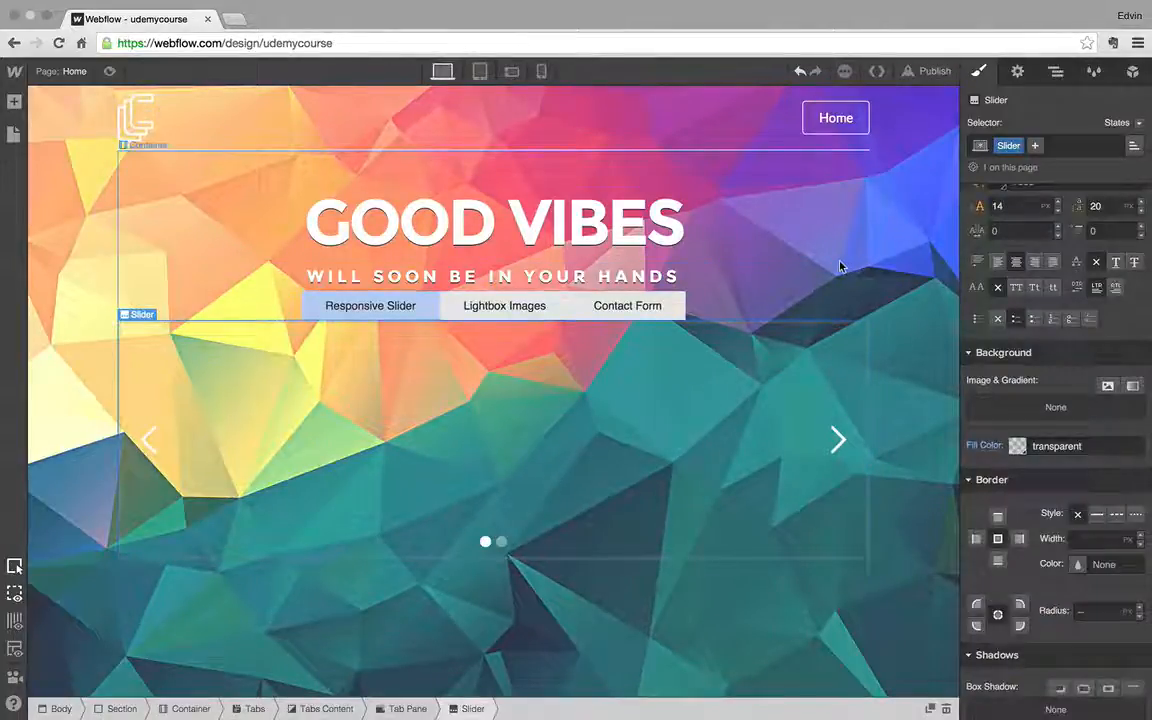
Step: Delete the slide navigation dots from the slider
left_click(545, 549)
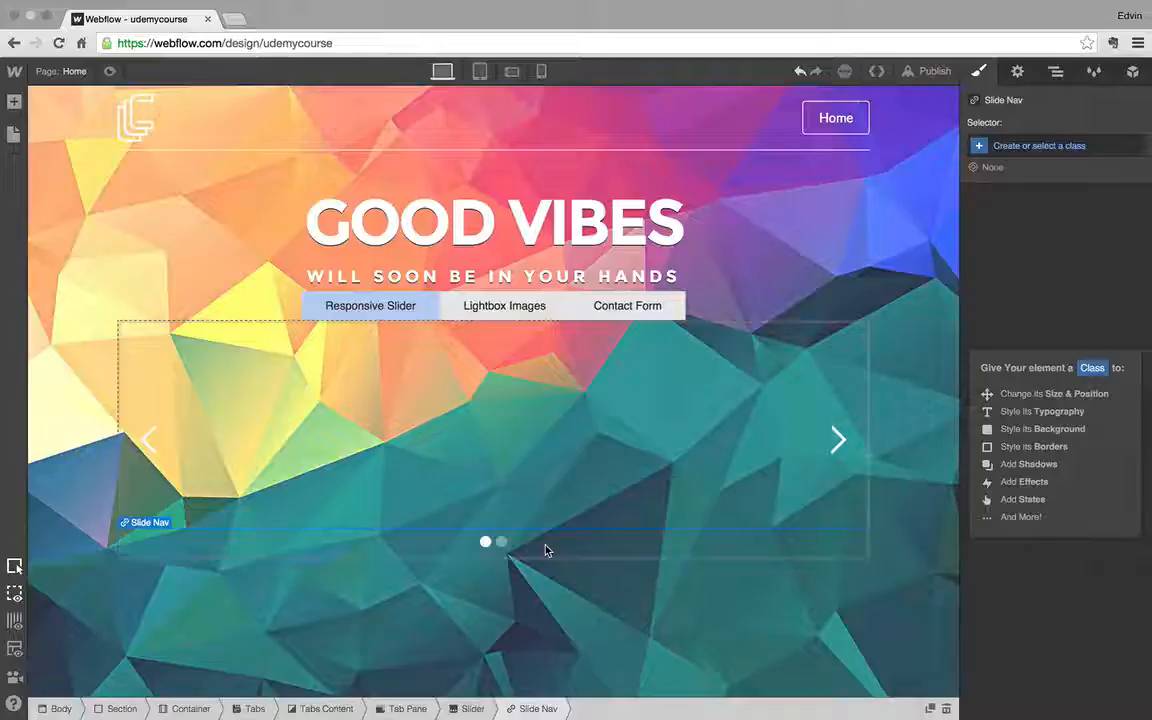
key("BackSpace")
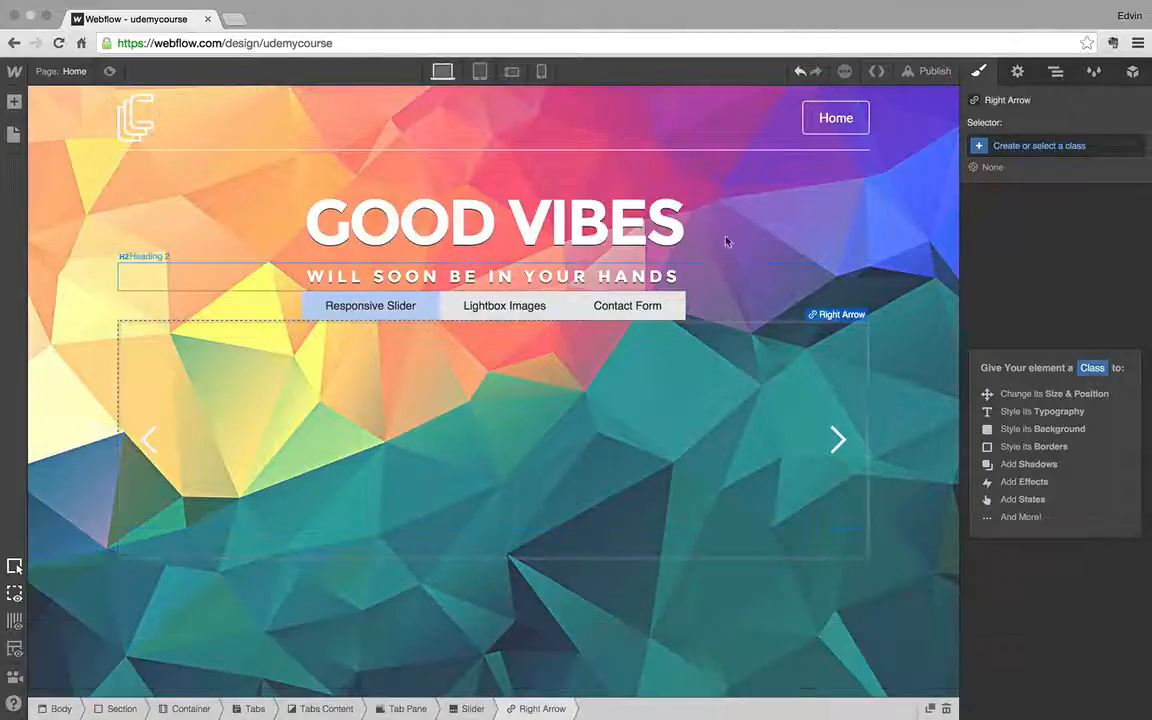
Step: Give the slider's first slide a new class named Slide
left_click(559, 409)
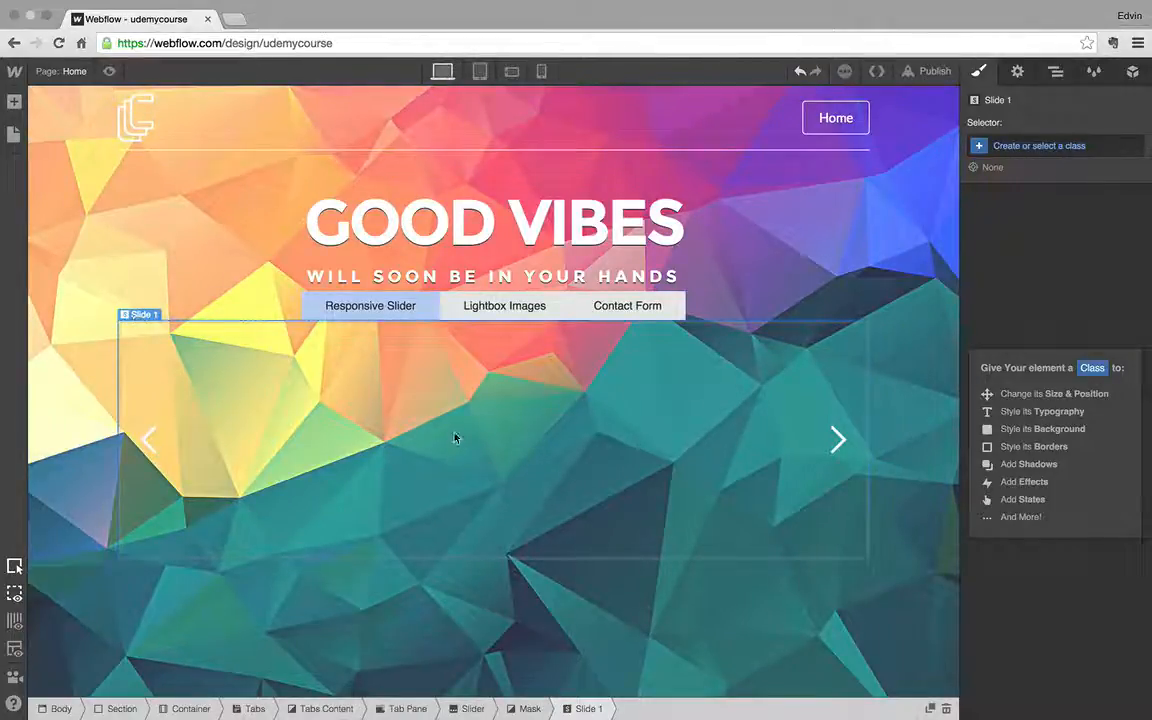
left_click(1030, 145)
type("S")
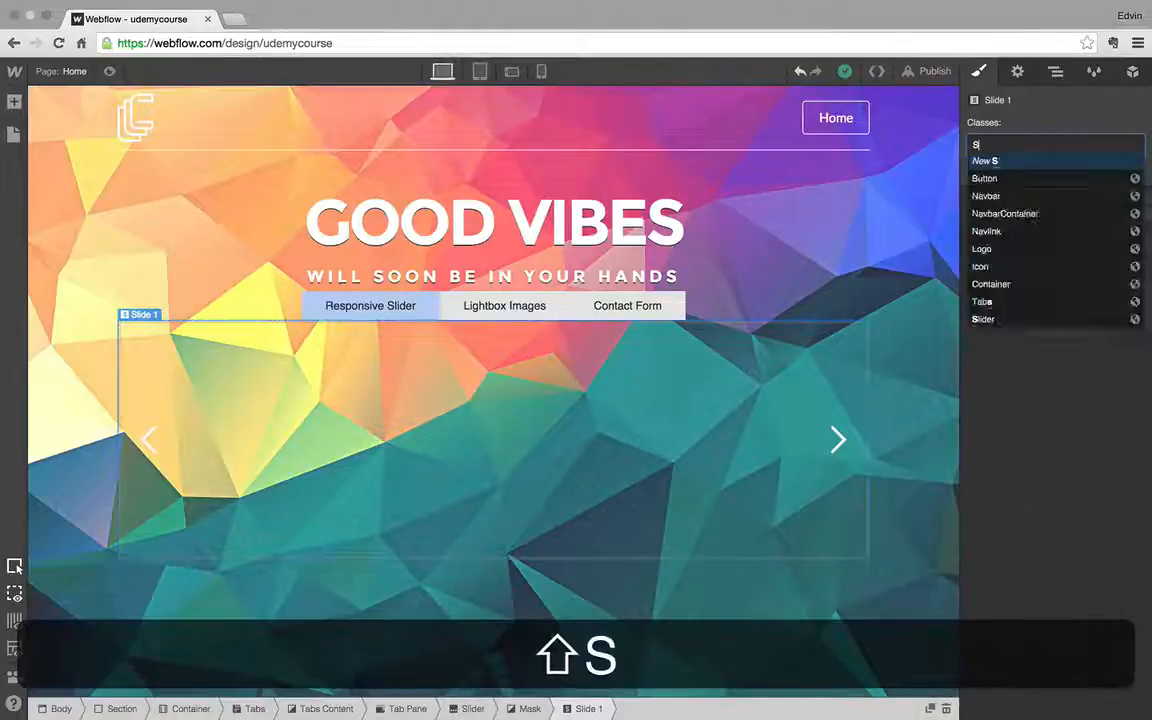
type("lide")
key("Return")
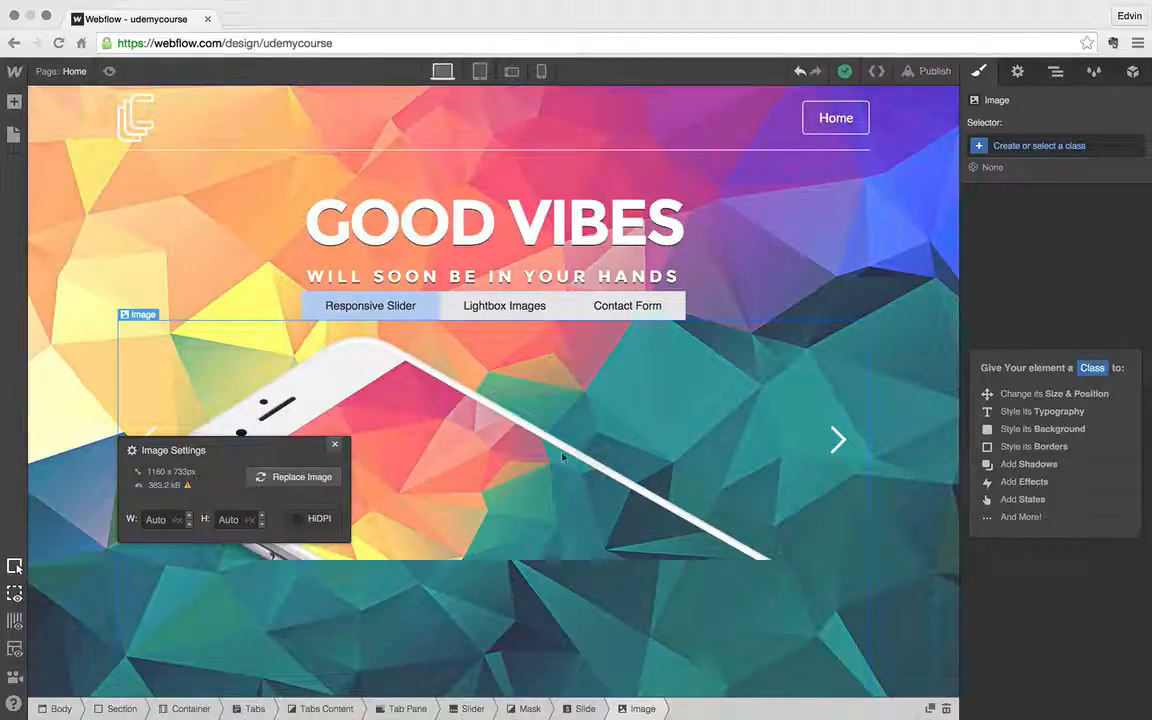
Step: Set the width of the phone image in the first slide to 50% and close its image settings
left_click(156, 520)
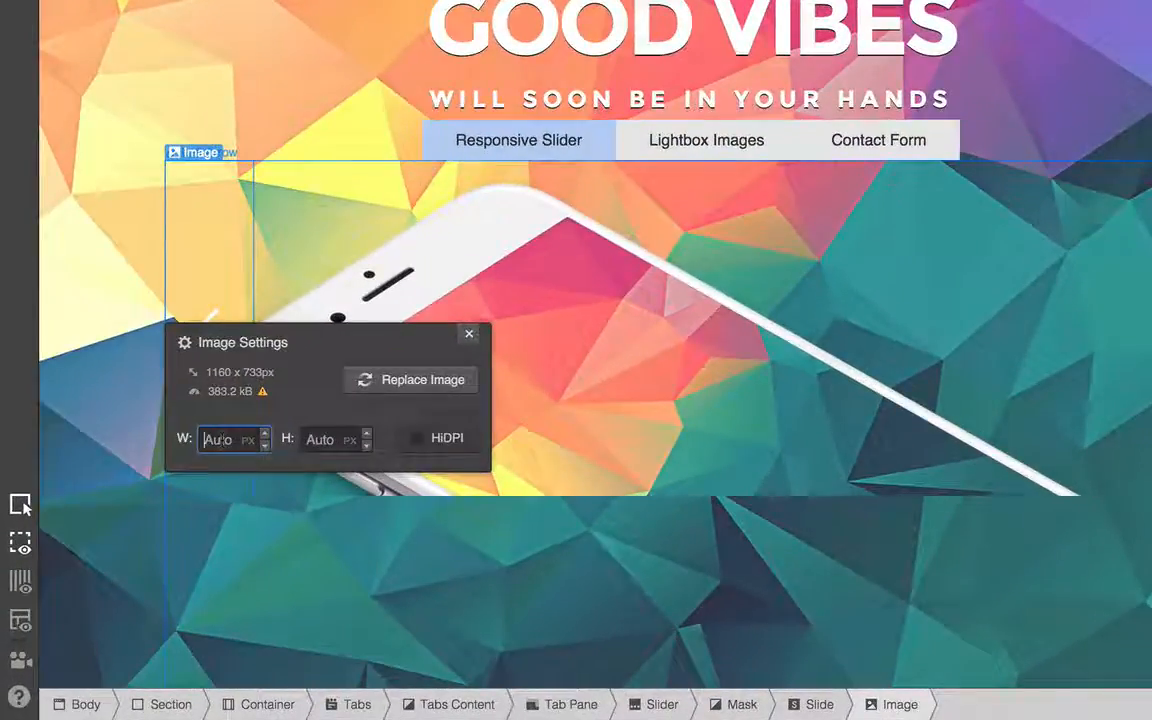
type("50%")
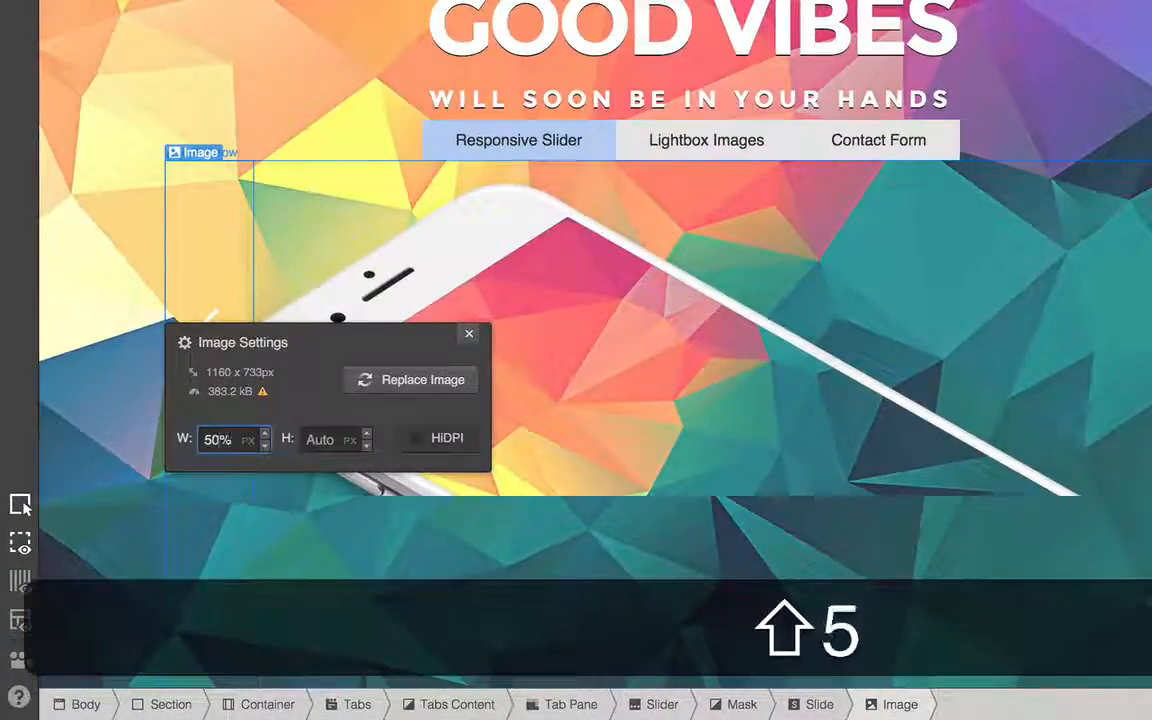
key("Return")
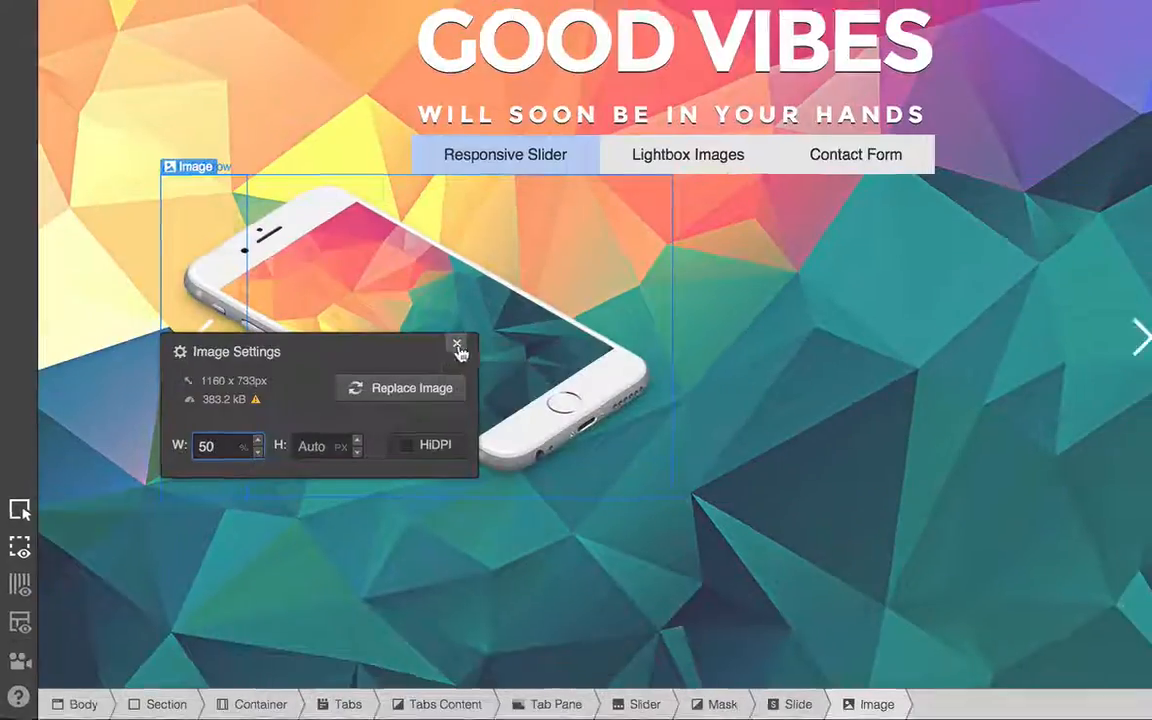
left_click(468, 333)
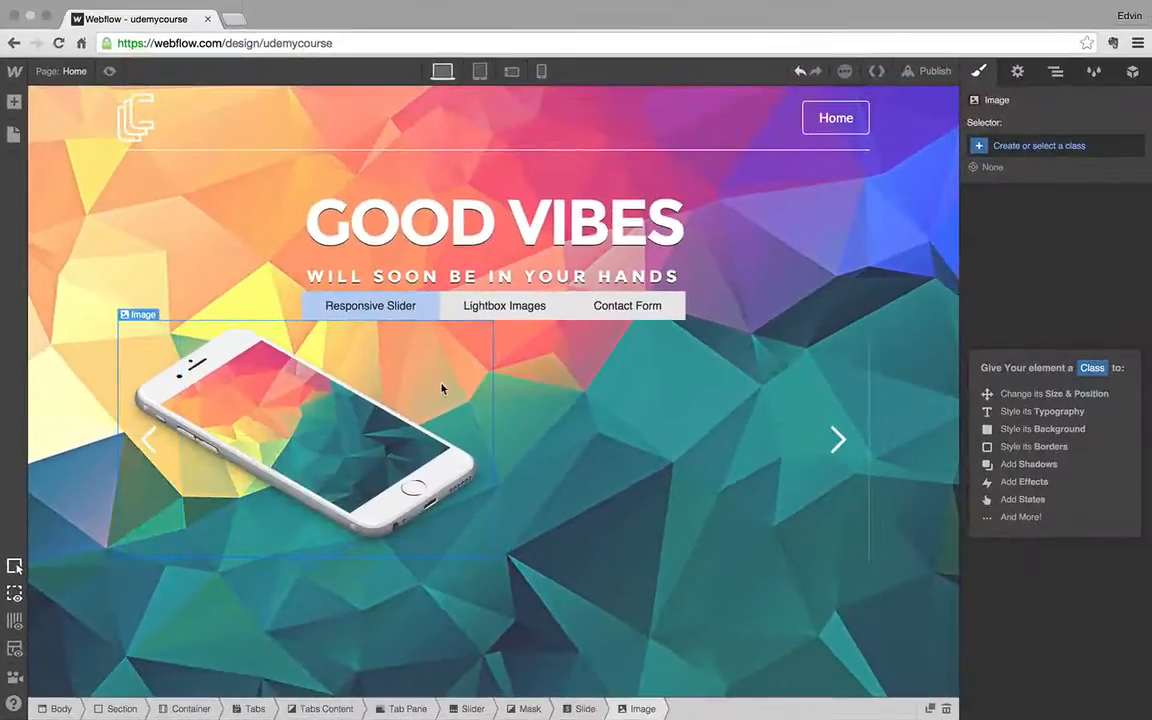
Step: Center-align the content of the slider's first slide
left_click(535, 401)
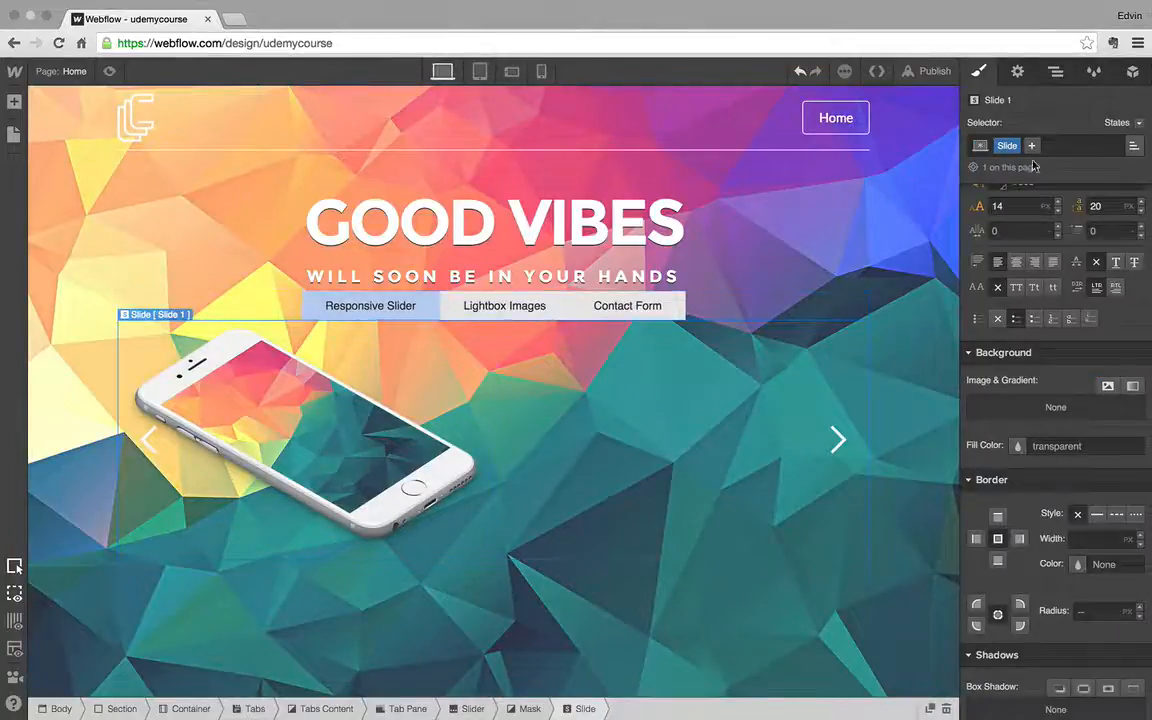
left_click(1016, 264)
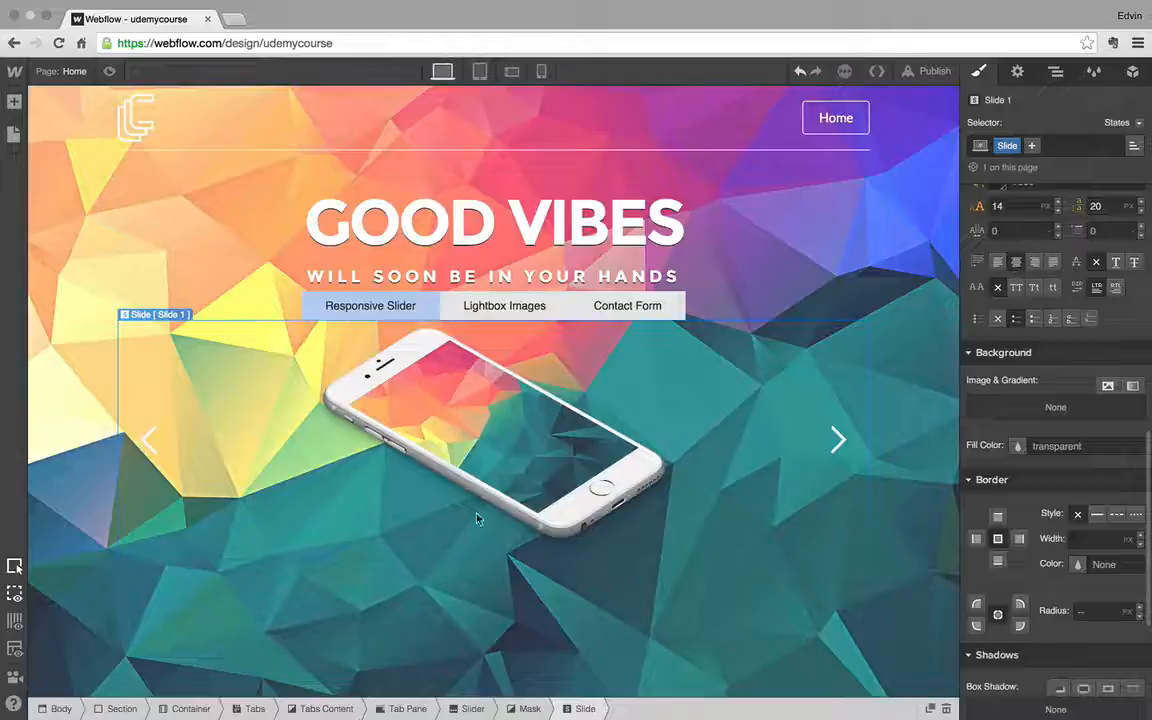
Step: Set the height of the whole slider to auto
left_click(577, 441)
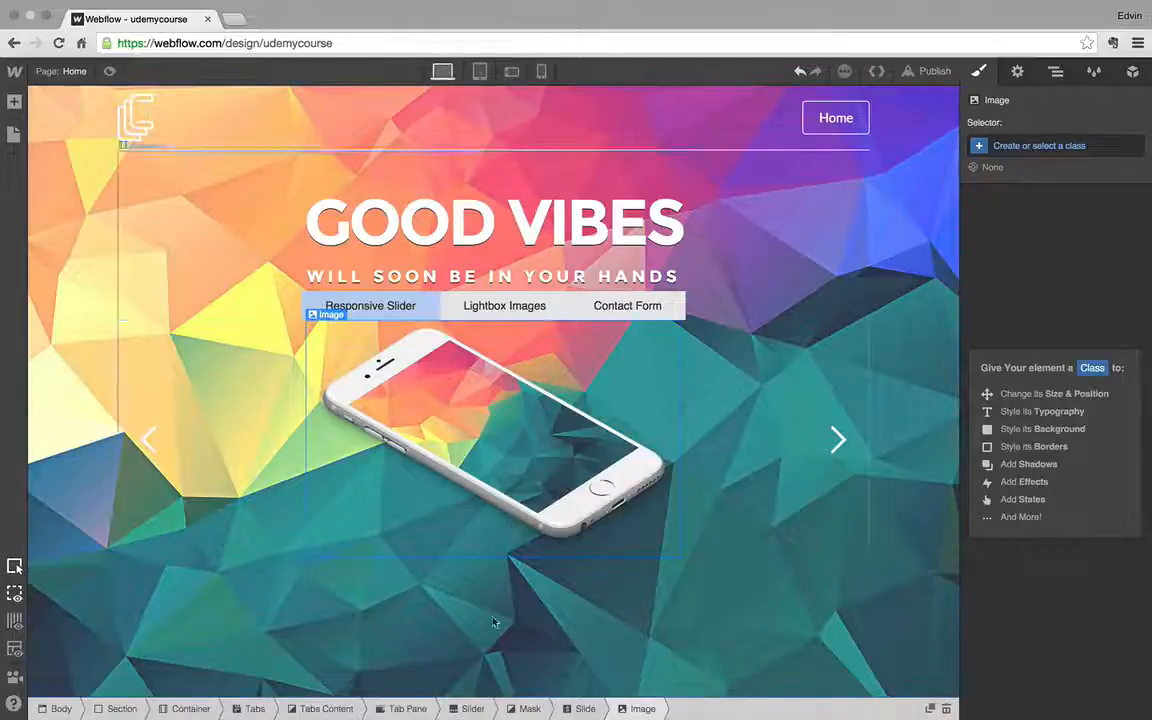
left_click(473, 709)
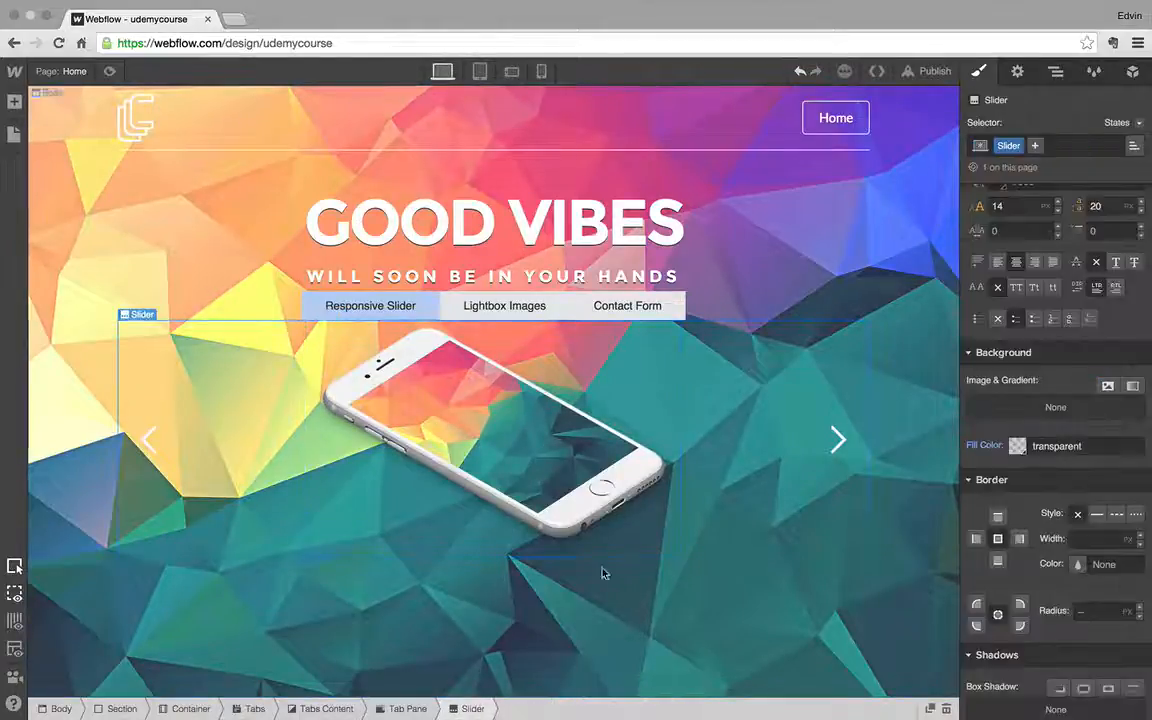
scroll(1080, 302, "up", 5)
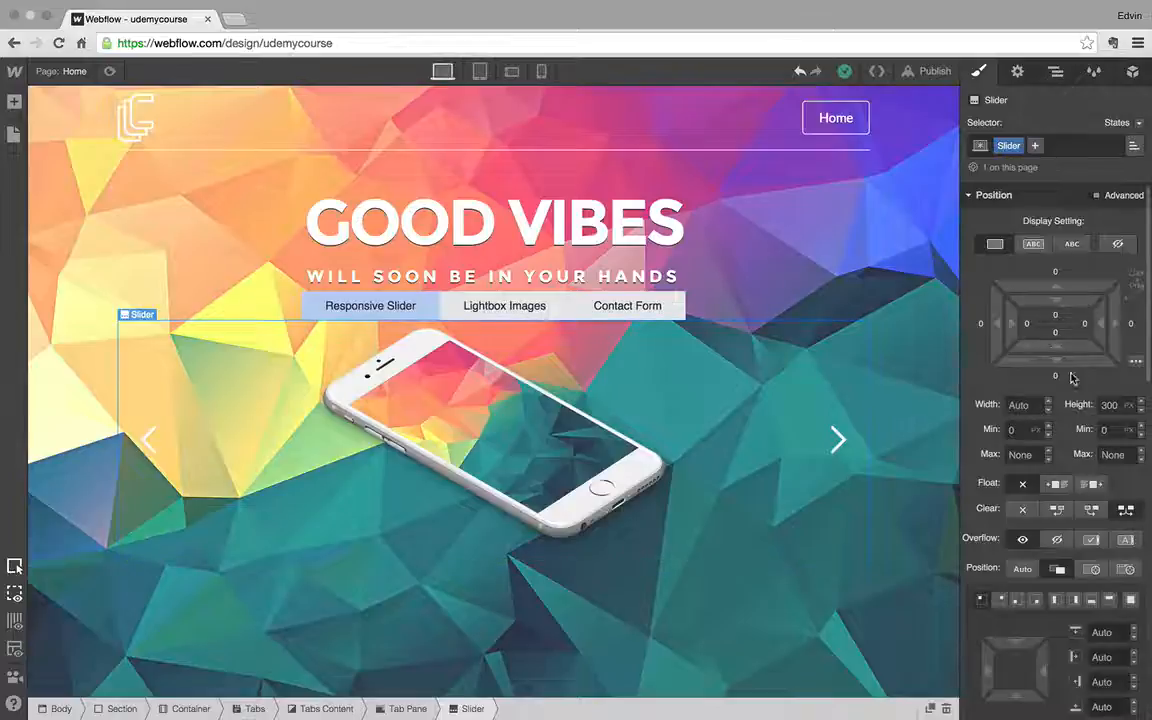
left_click(1129, 407)
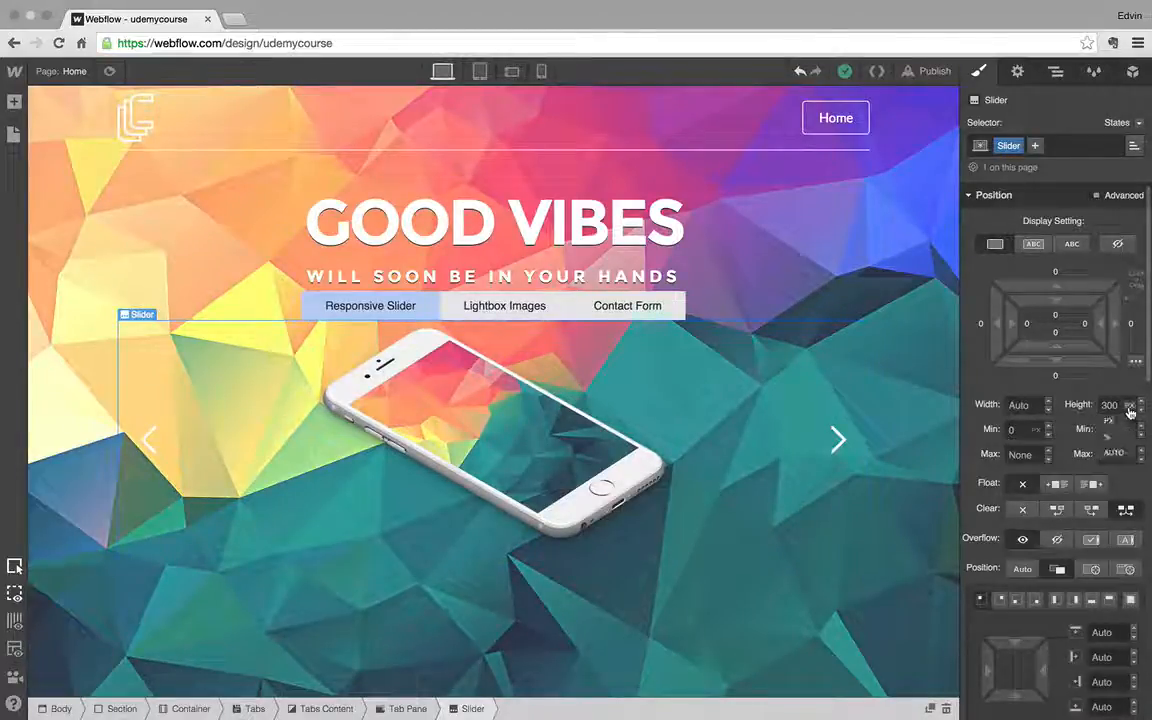
left_click(1115, 455)
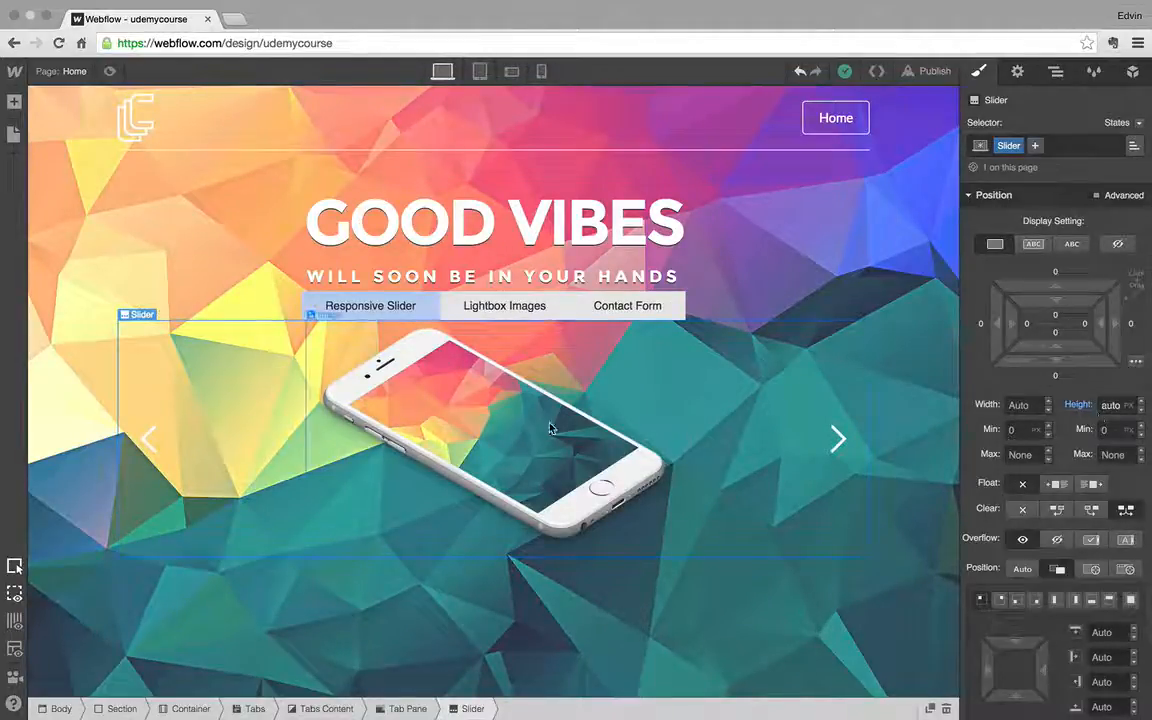
Step: Try a width of 70% for the phone image in the first slide, undo it and close the image settings
left_click(482, 416)
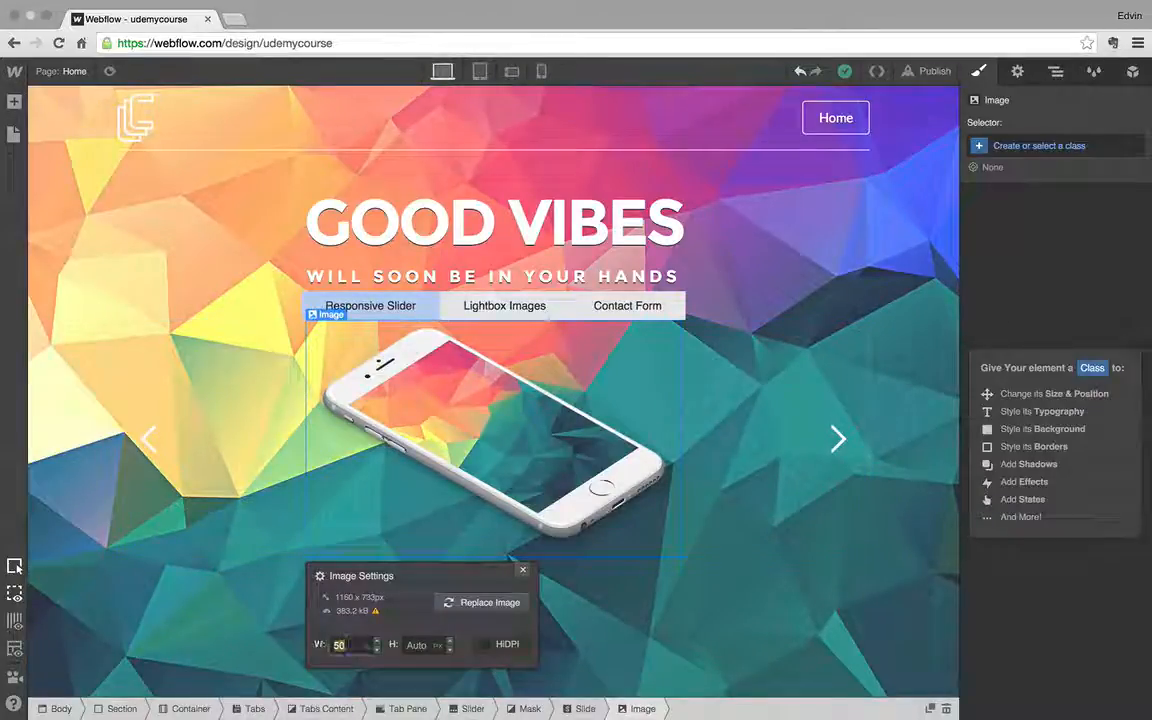
left_click(340, 645)
type("70")
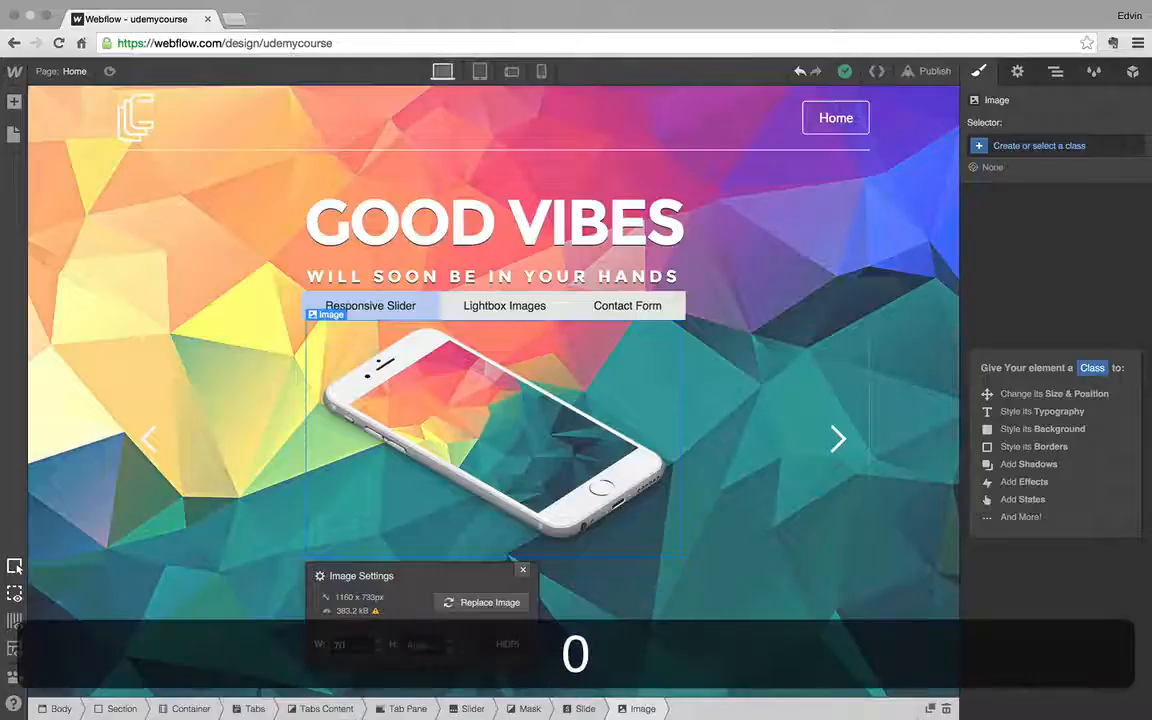
key("Return")
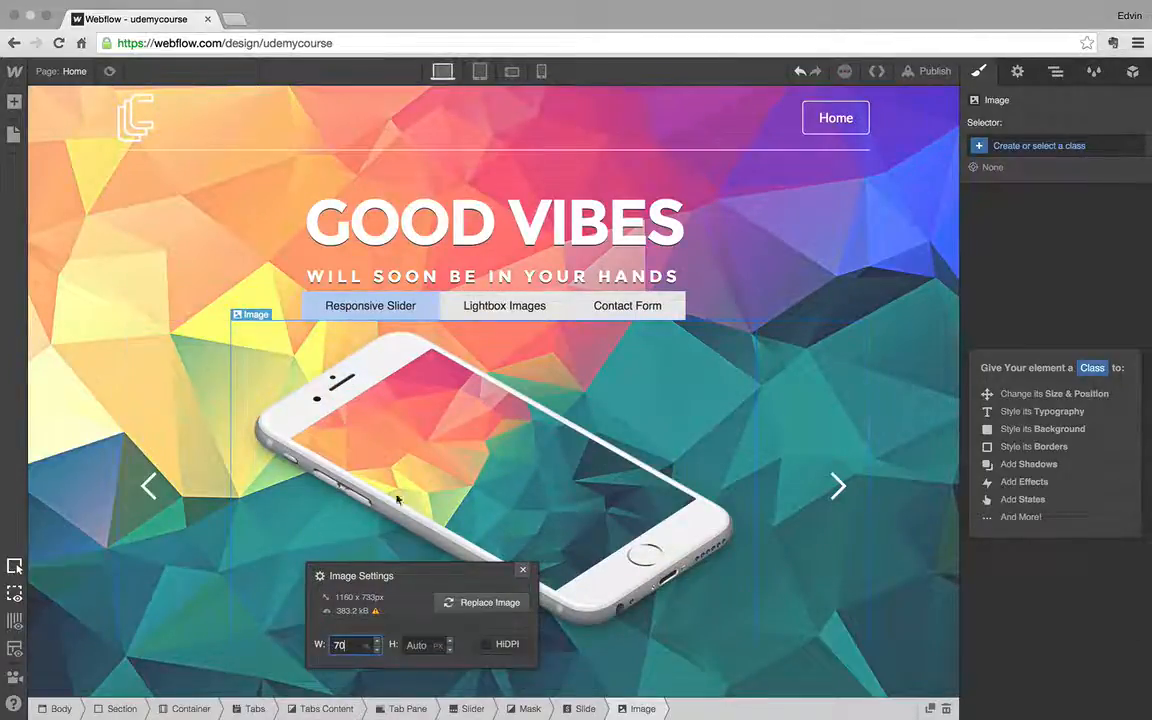
key("super+z")
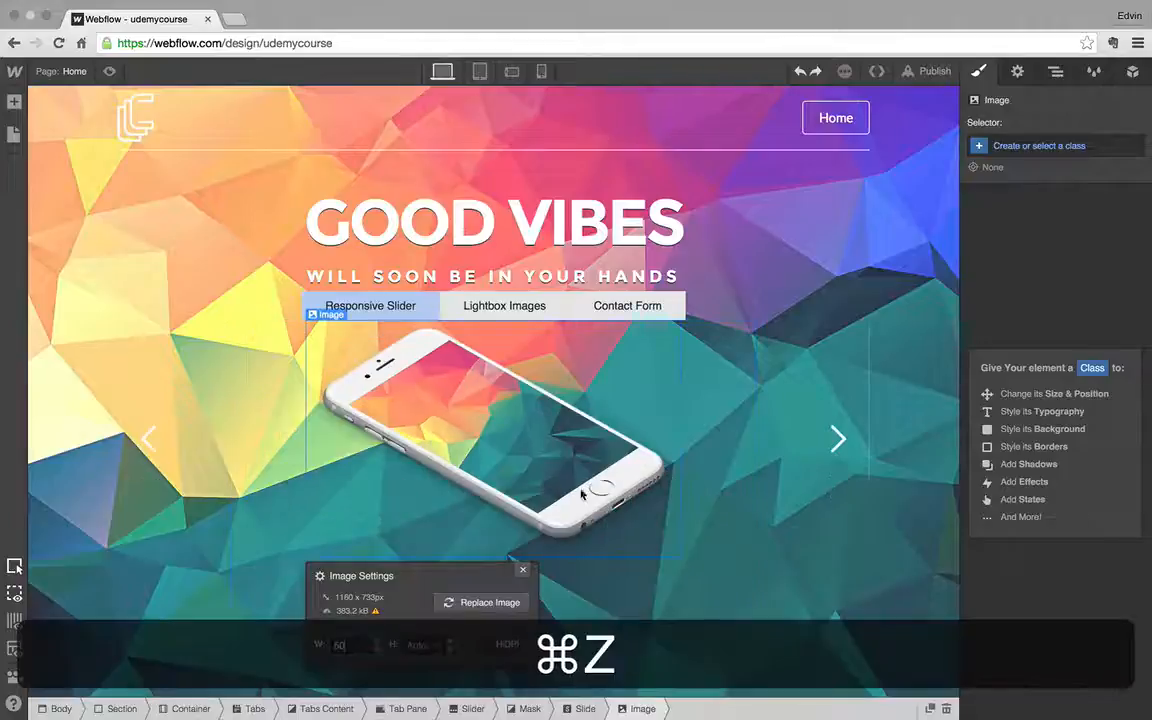
left_click(524, 572)
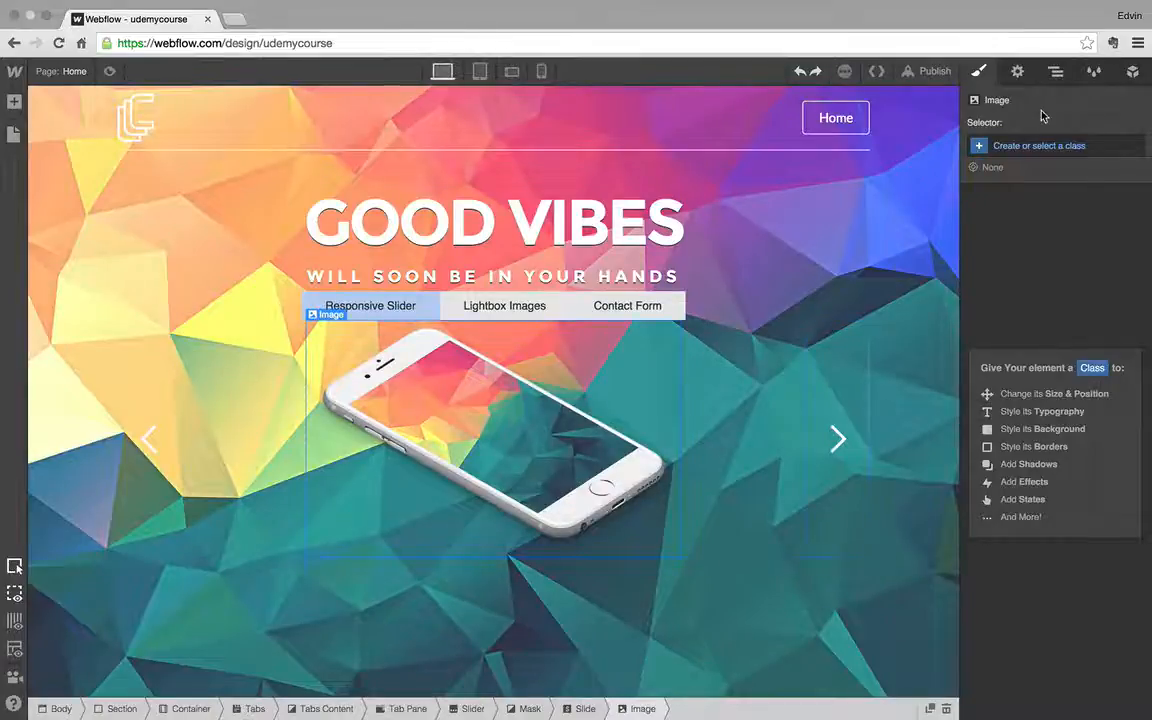
Step: Copy the phone image from the first slide and paste it into Slide 2
left_click(1055, 71)
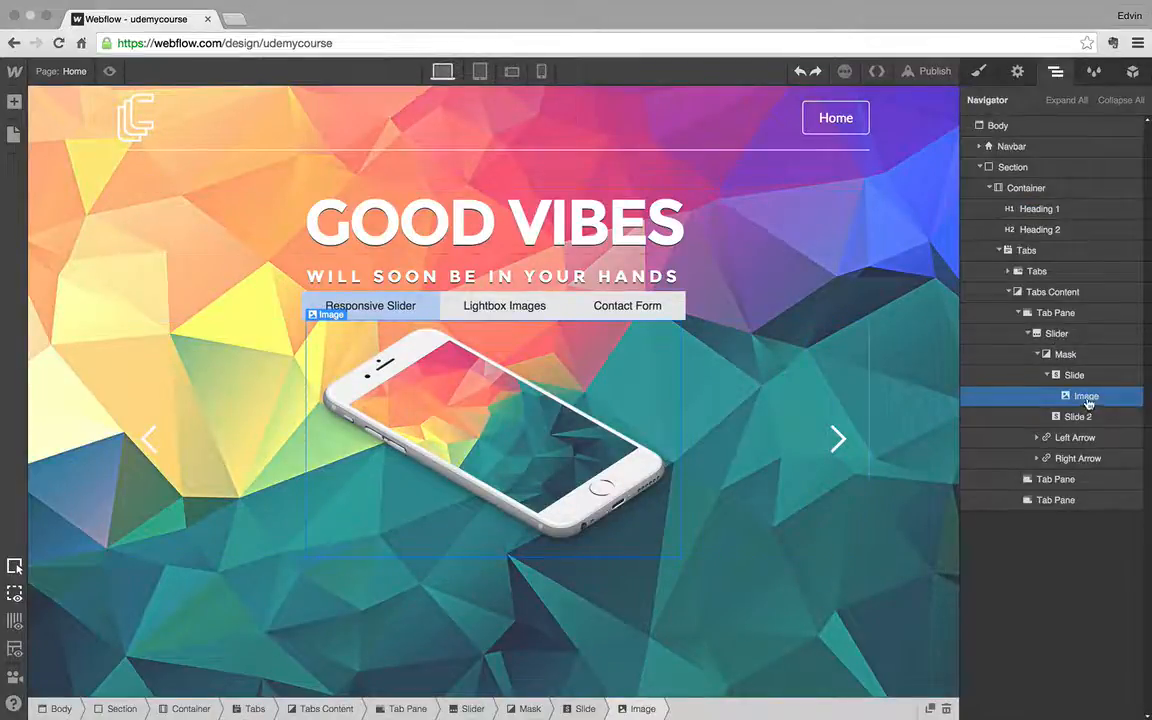
key("super+c")
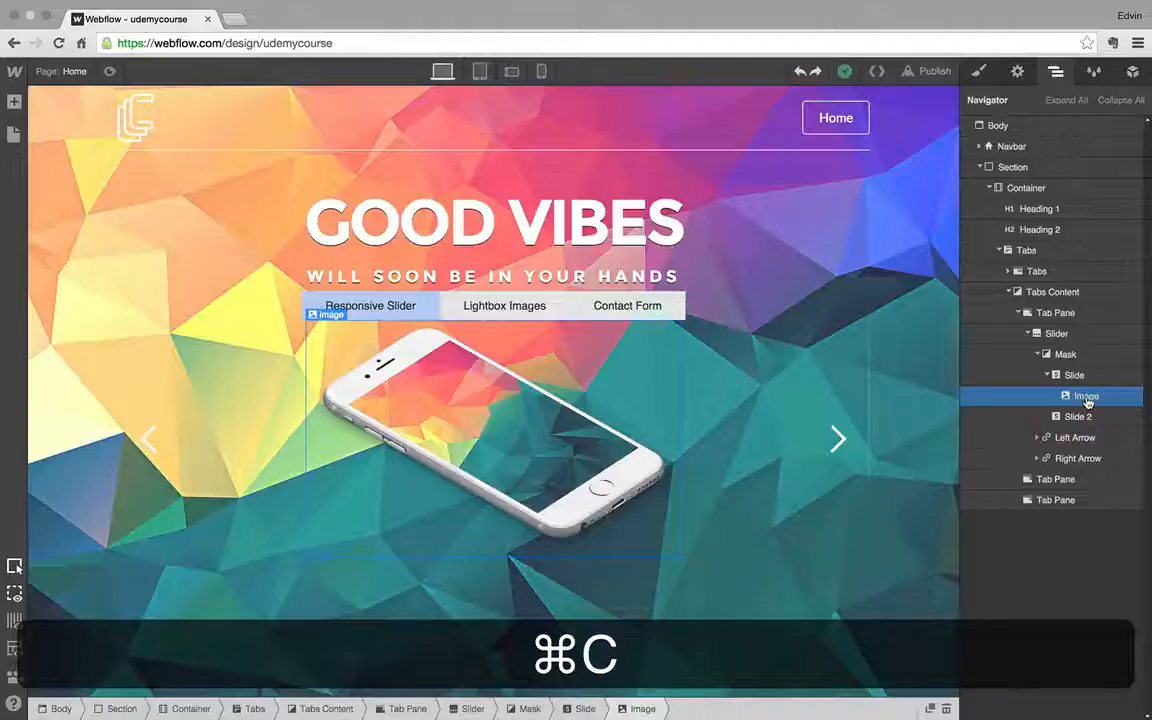
left_click_drag(1087, 401, 1080, 421)
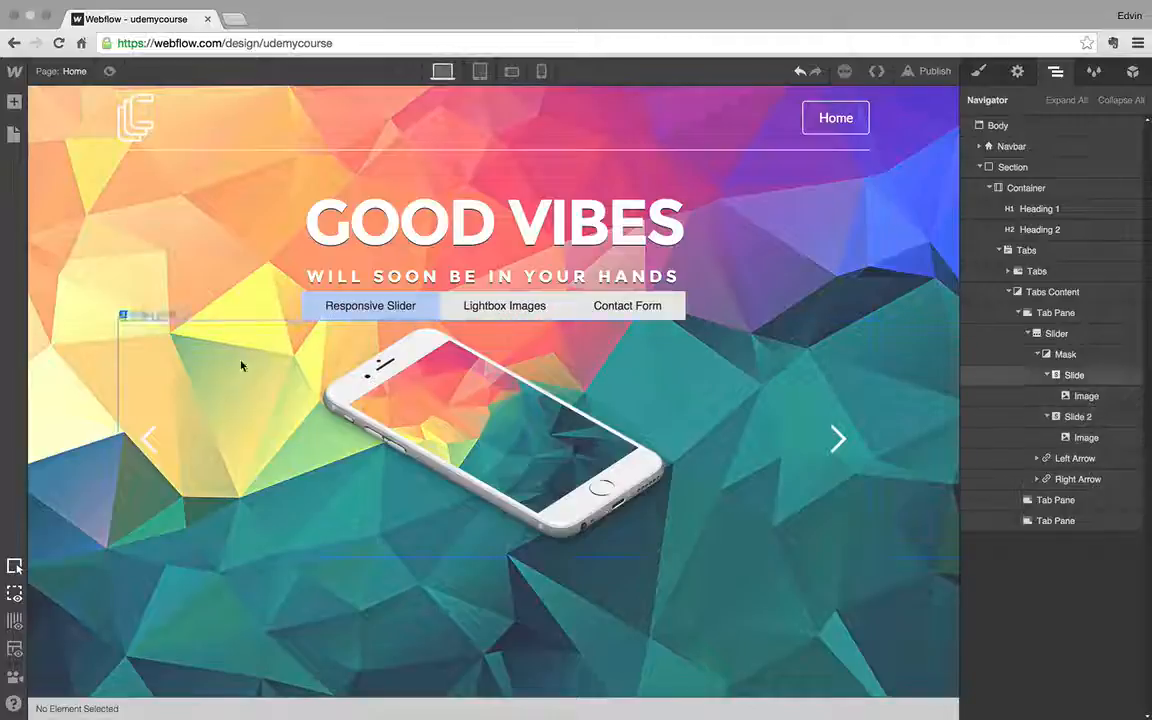
Step: Preview the page, advance the slider to its second slide and return to the designer
left_click(109, 71)
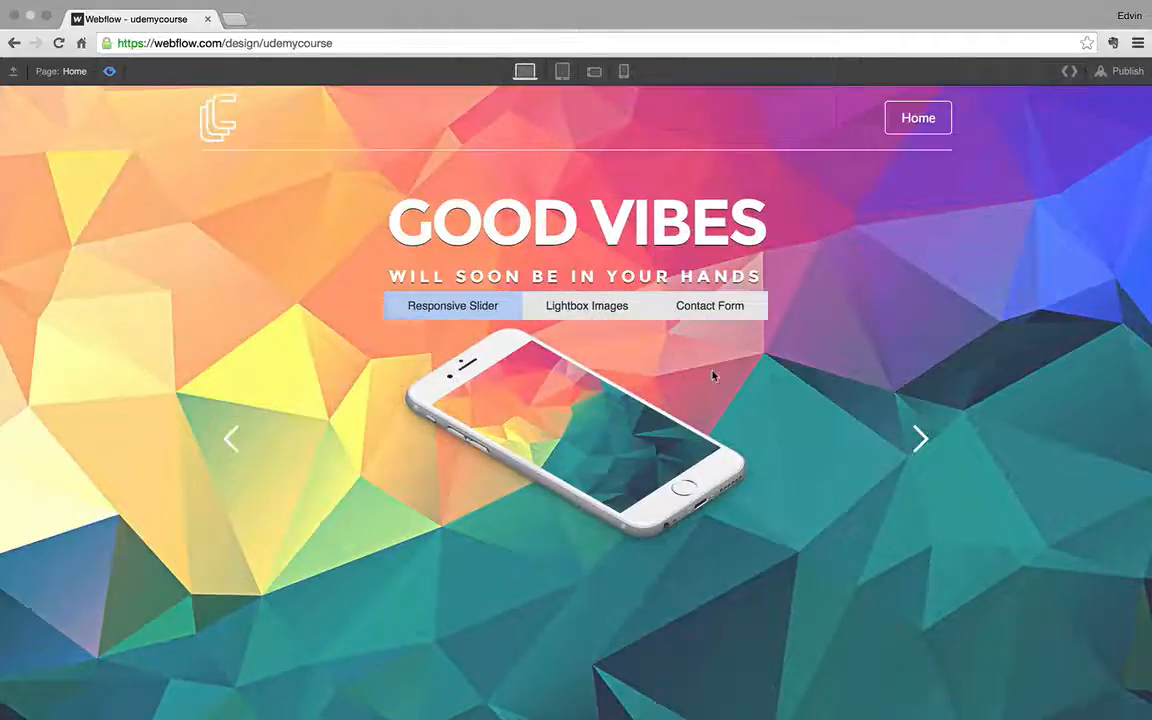
left_click(921, 440)
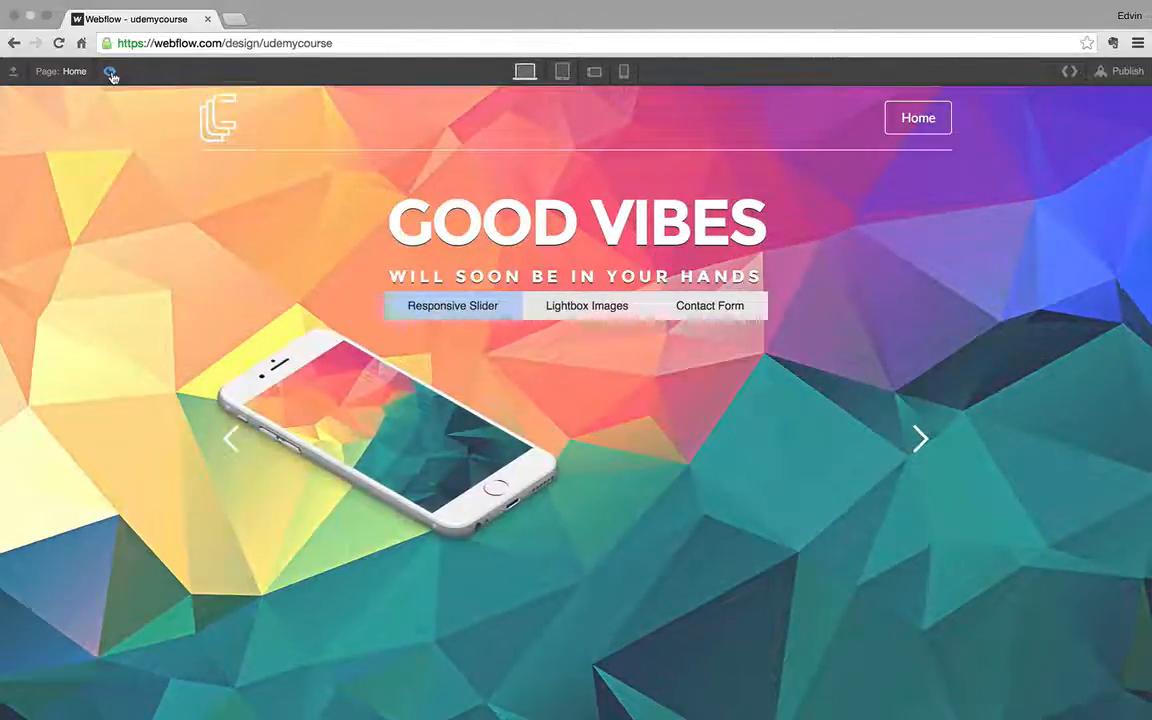
left_click(110, 73)
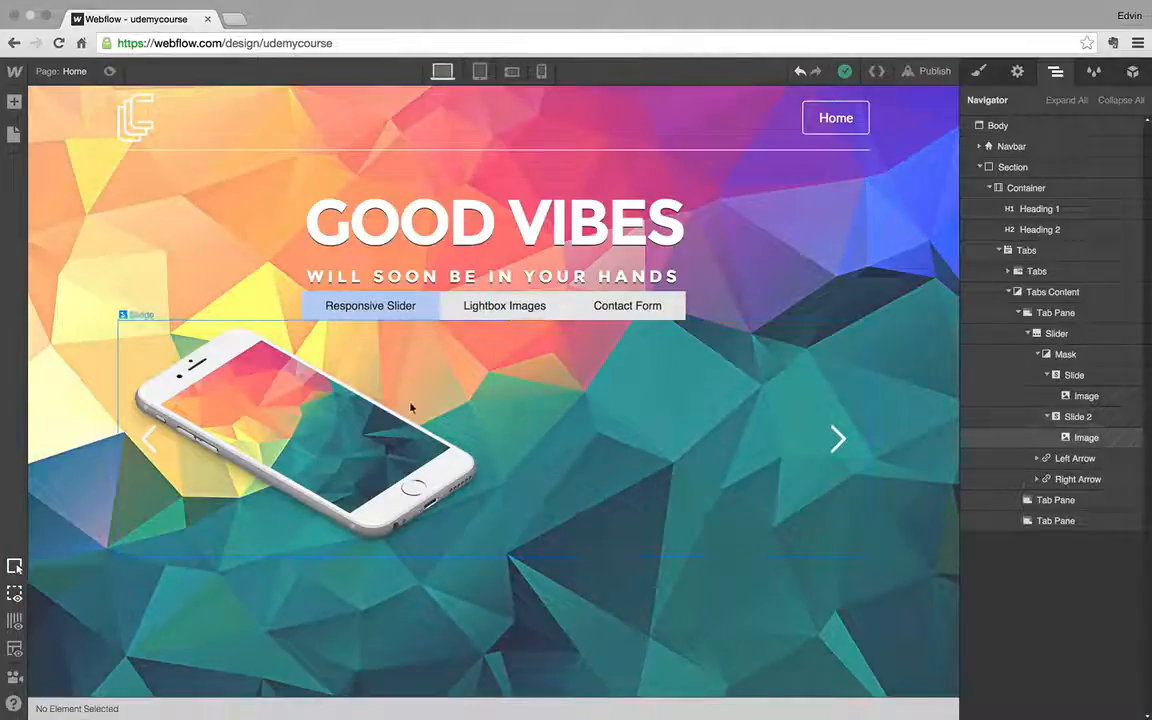
Step: Apply the existing Slide class to Slide 2
left_click(1078, 416)
left_click(979, 71)
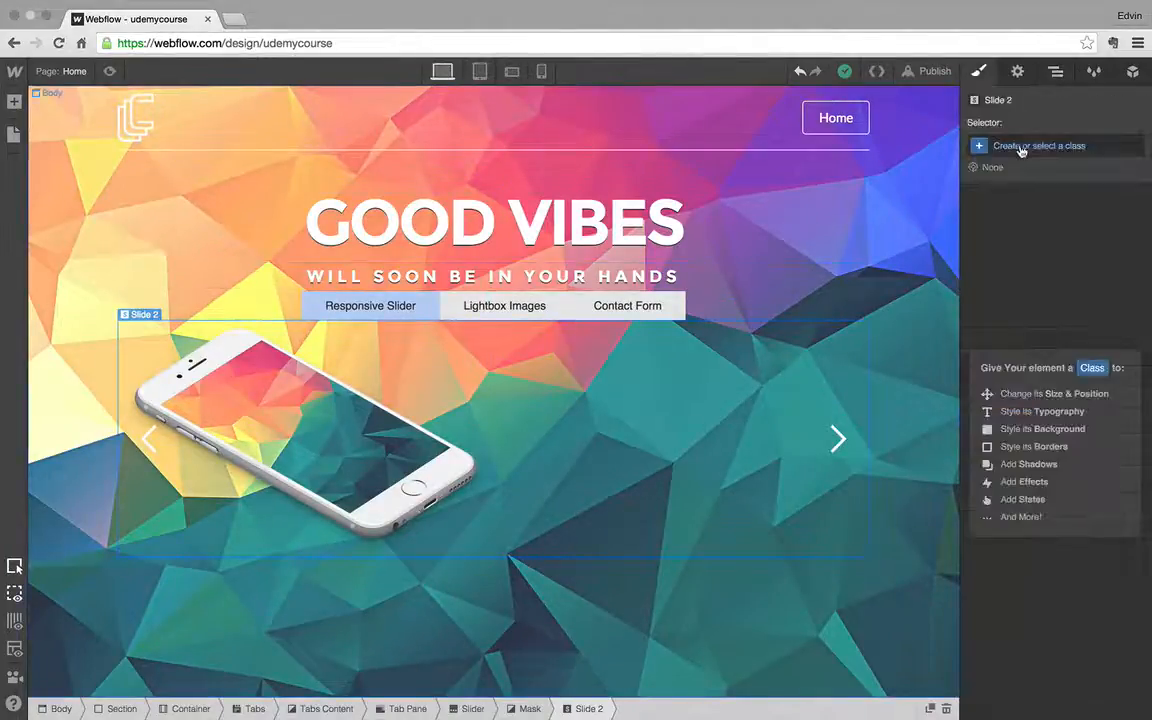
left_click(1020, 148)
type("Slide")
key("Return")
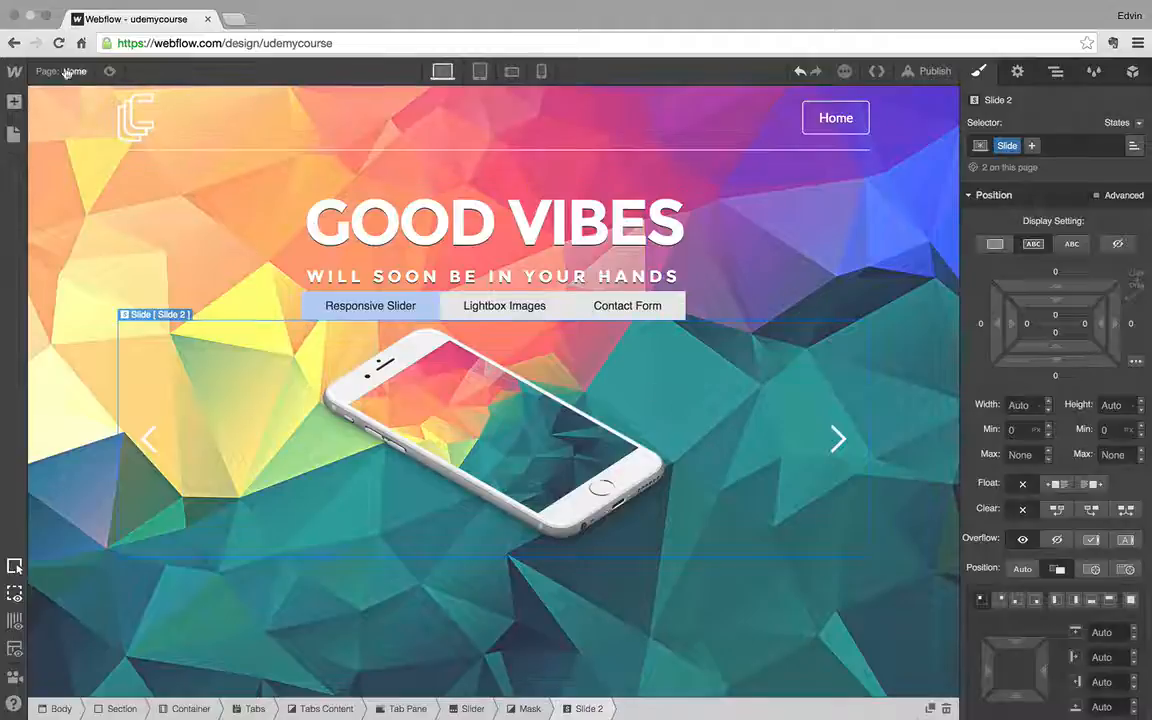
Step: Preview the page and flip the slider forward and back to compare the image alignment in both slides
left_click(109, 71)
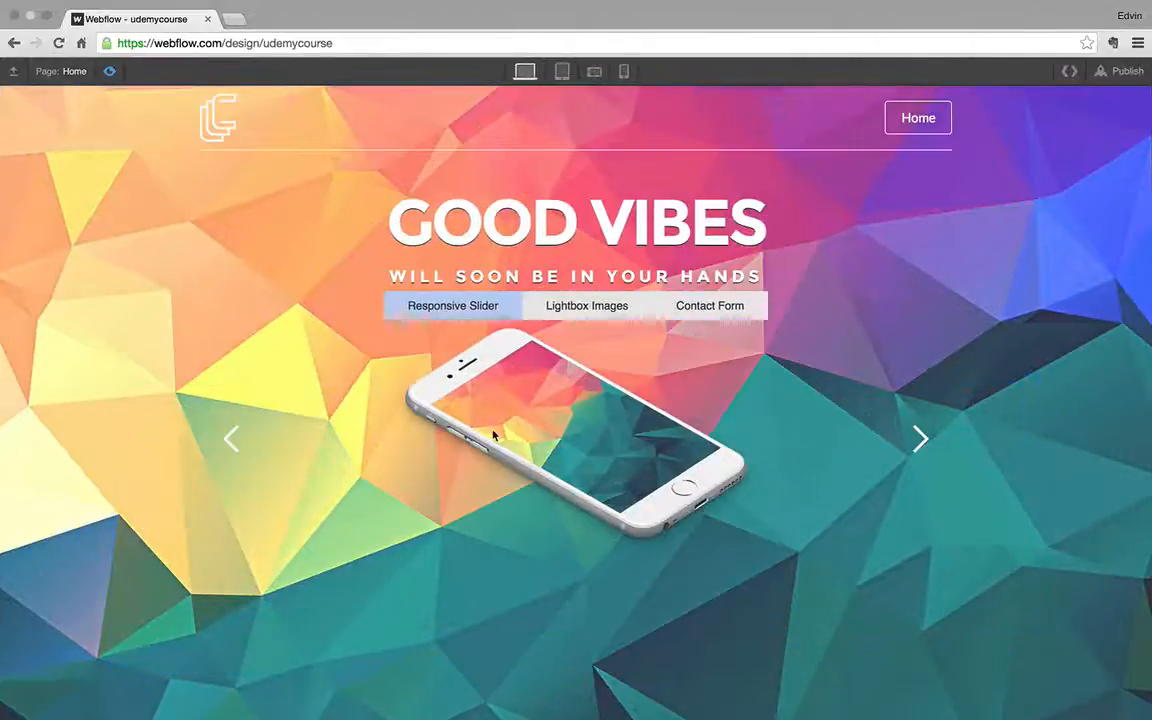
left_click(921, 450)
left_click(921, 450)
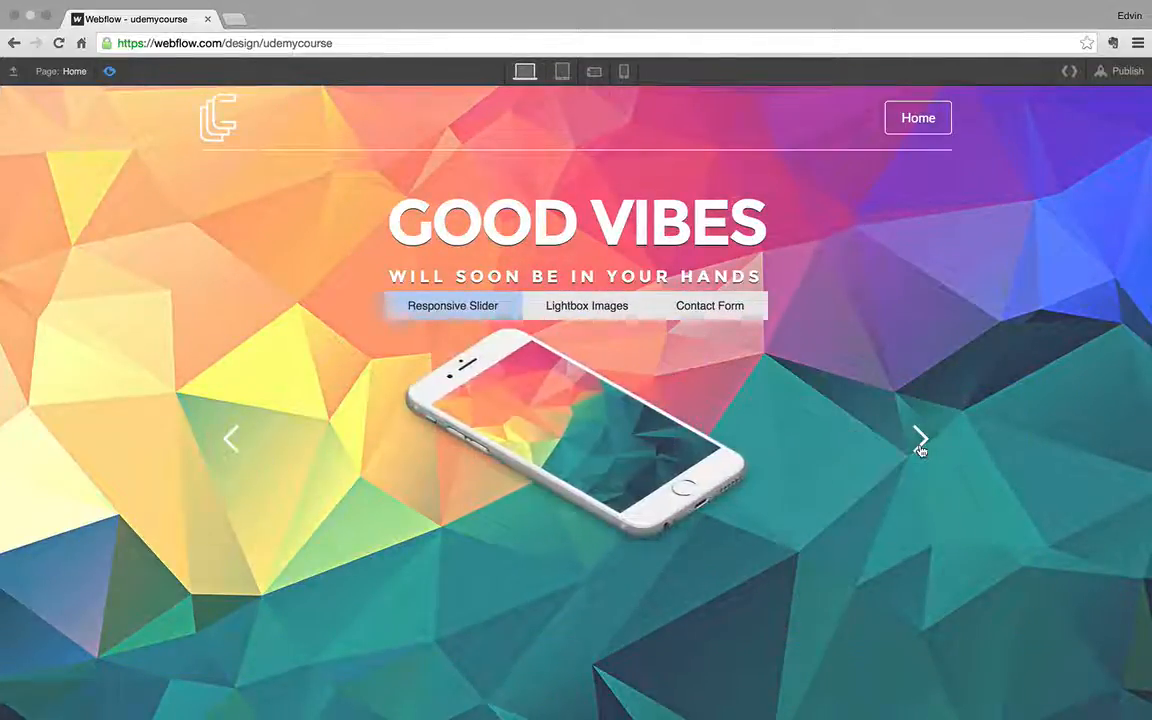
left_click(232, 450)
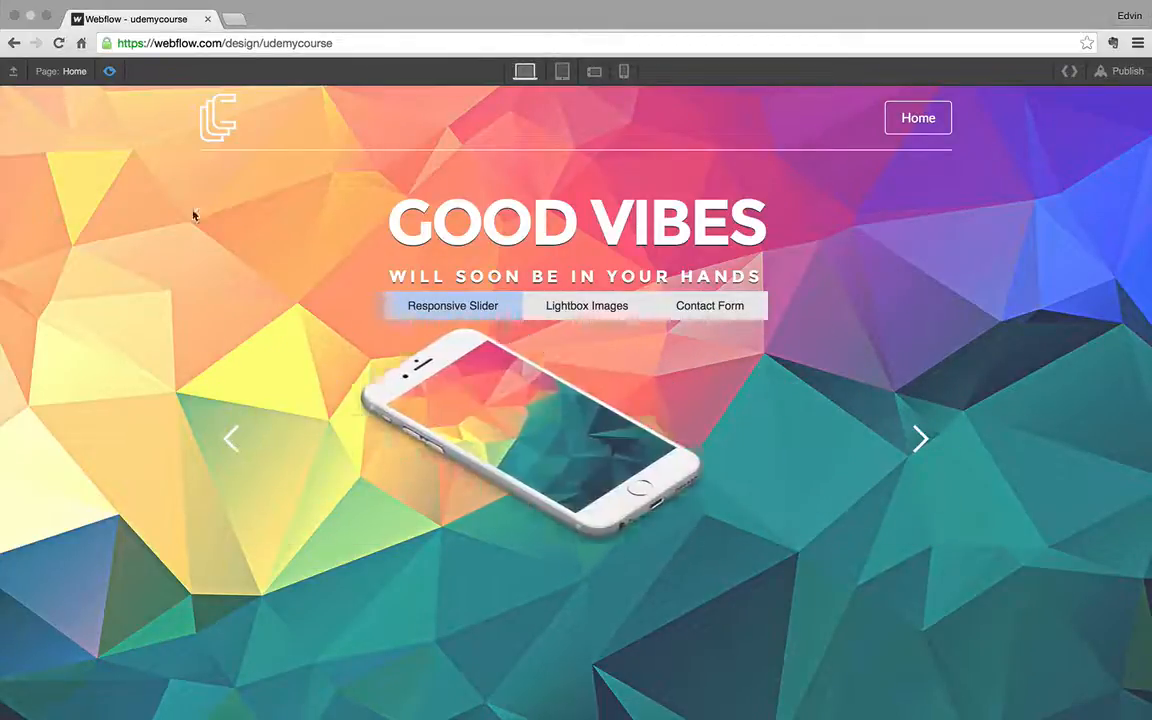
left_click(110, 71)
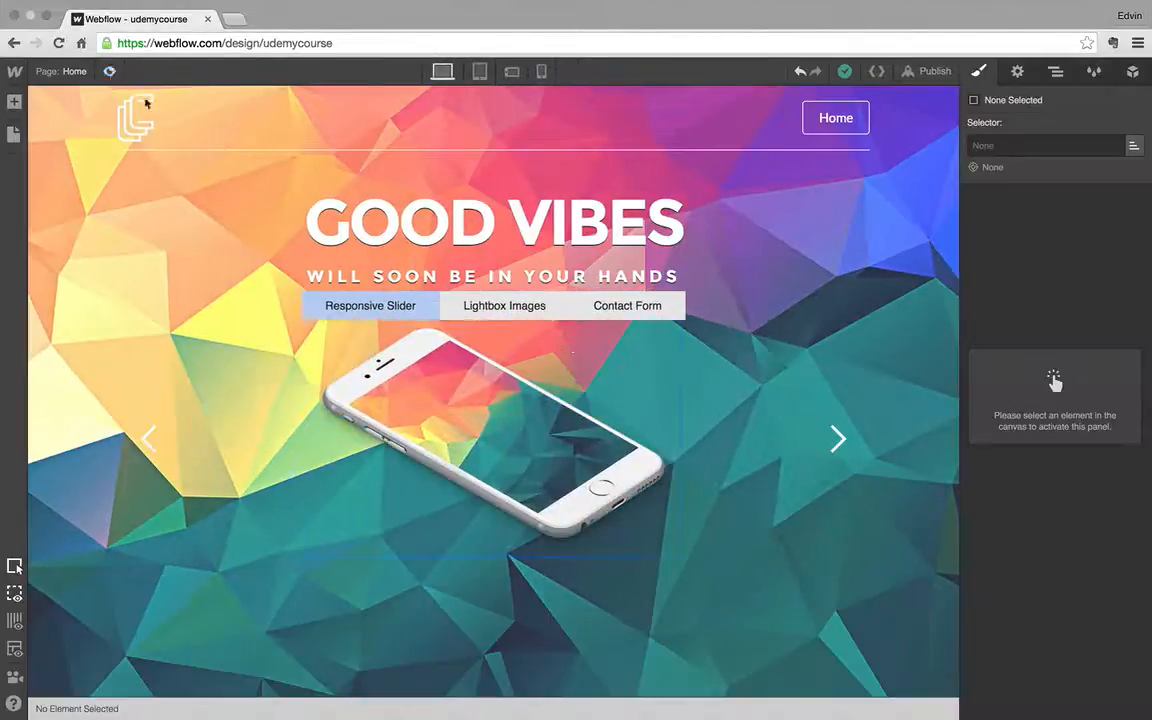
Step: Give the Tabs Content element a new class named TabsContent and set its top and bottom padding to 30
left_click(775, 381)
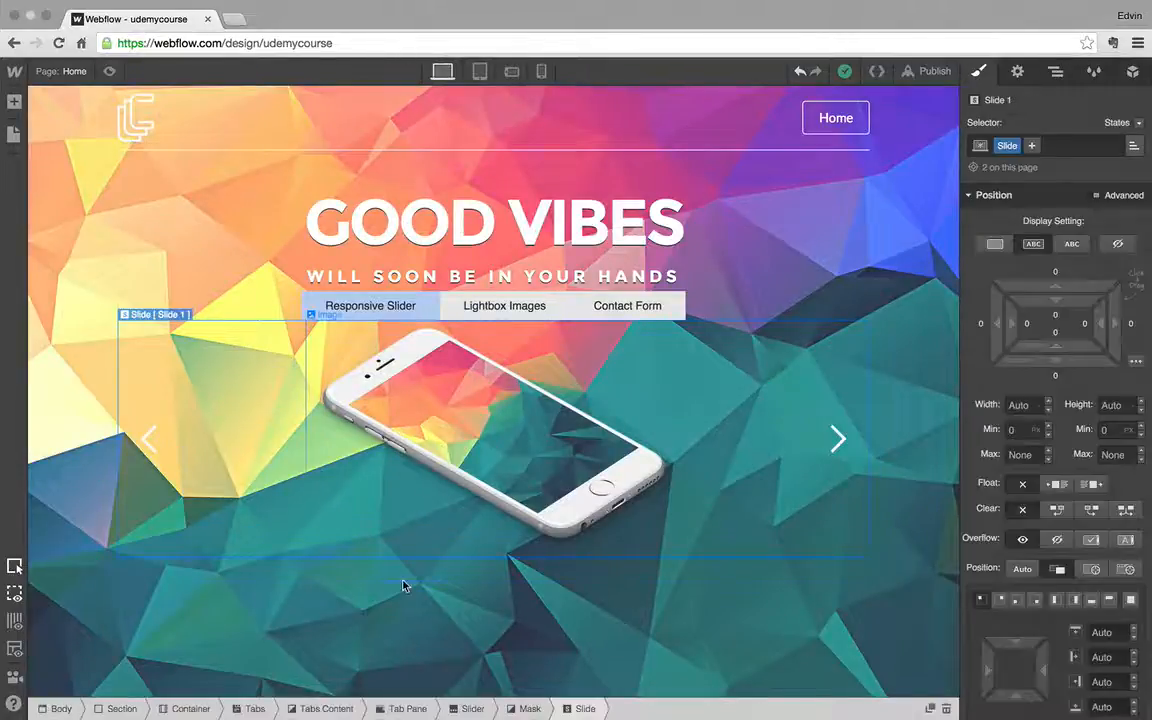
left_click(325, 709)
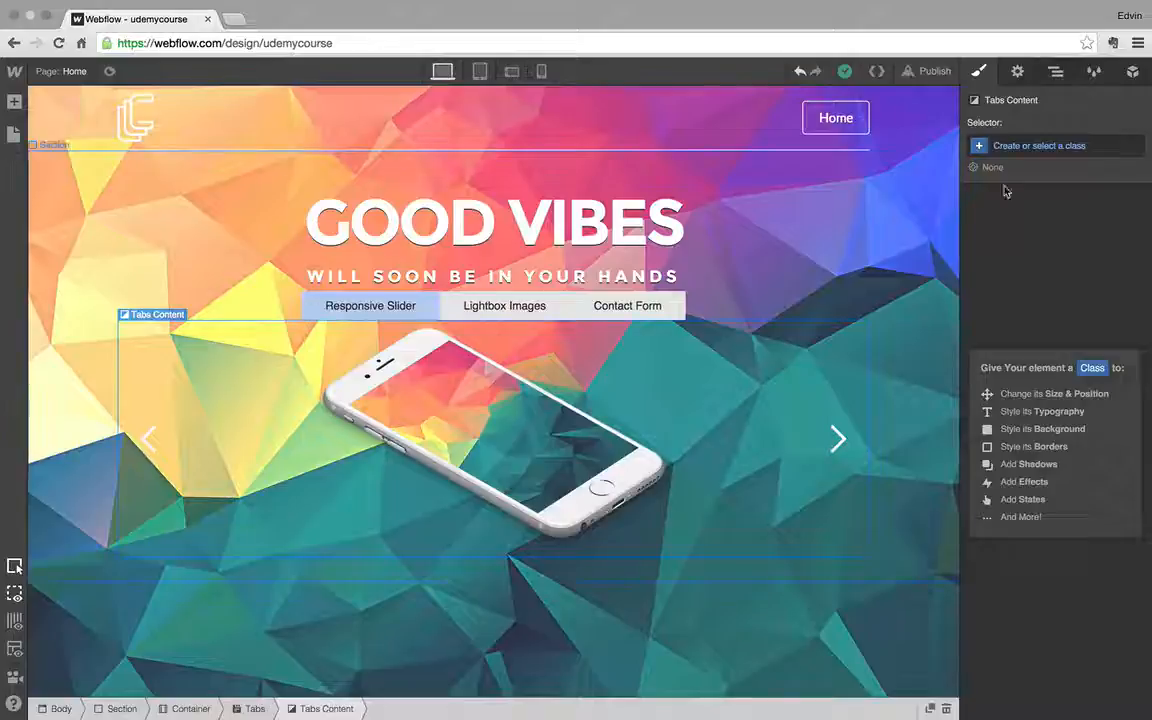
left_click(1048, 153)
type("Tab")
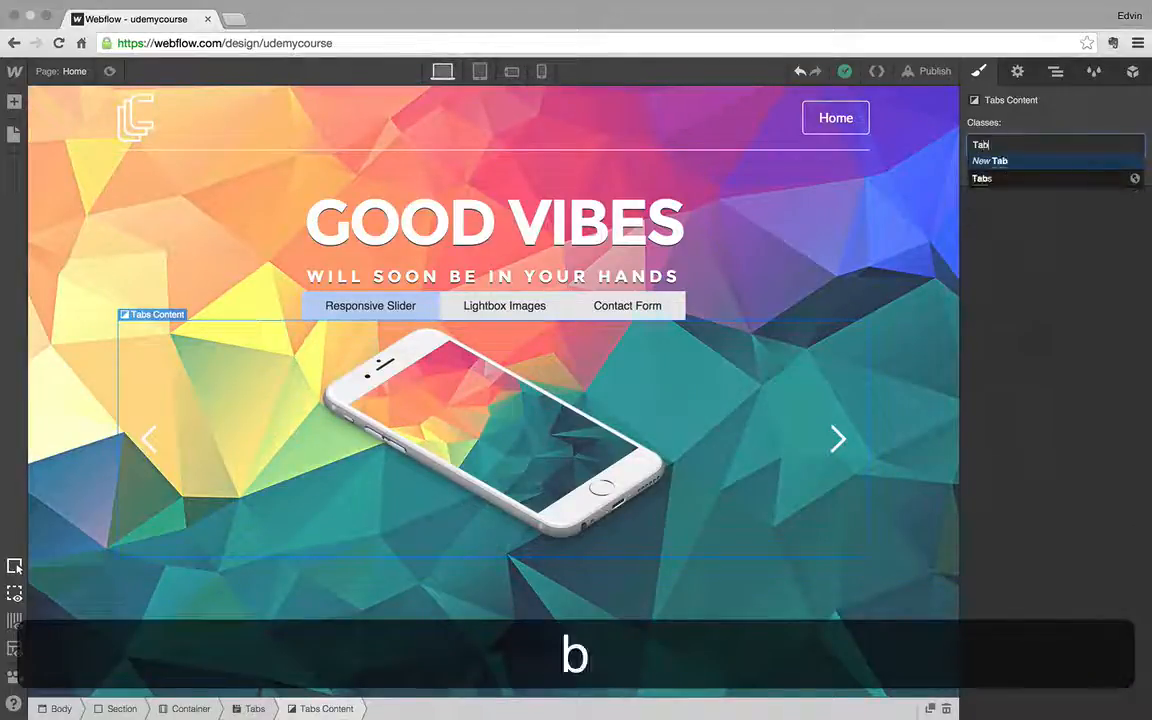
type("sContent")
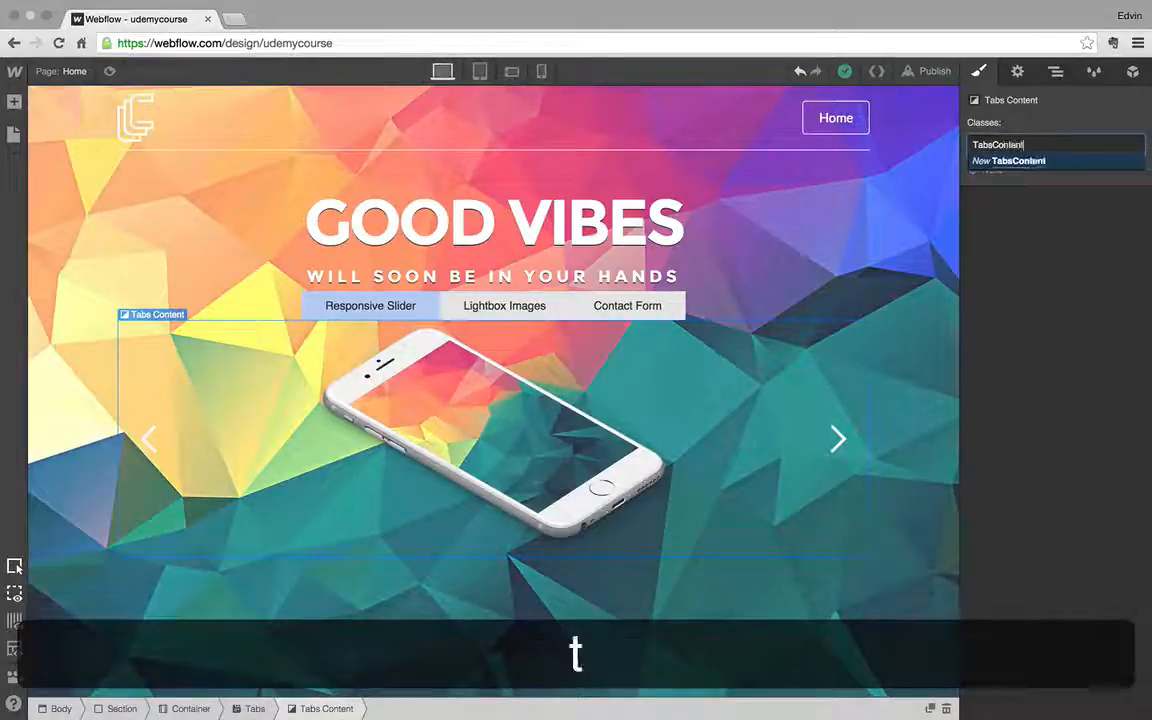
key("Return")
left_click_drag(1059, 301, 1066, 371)
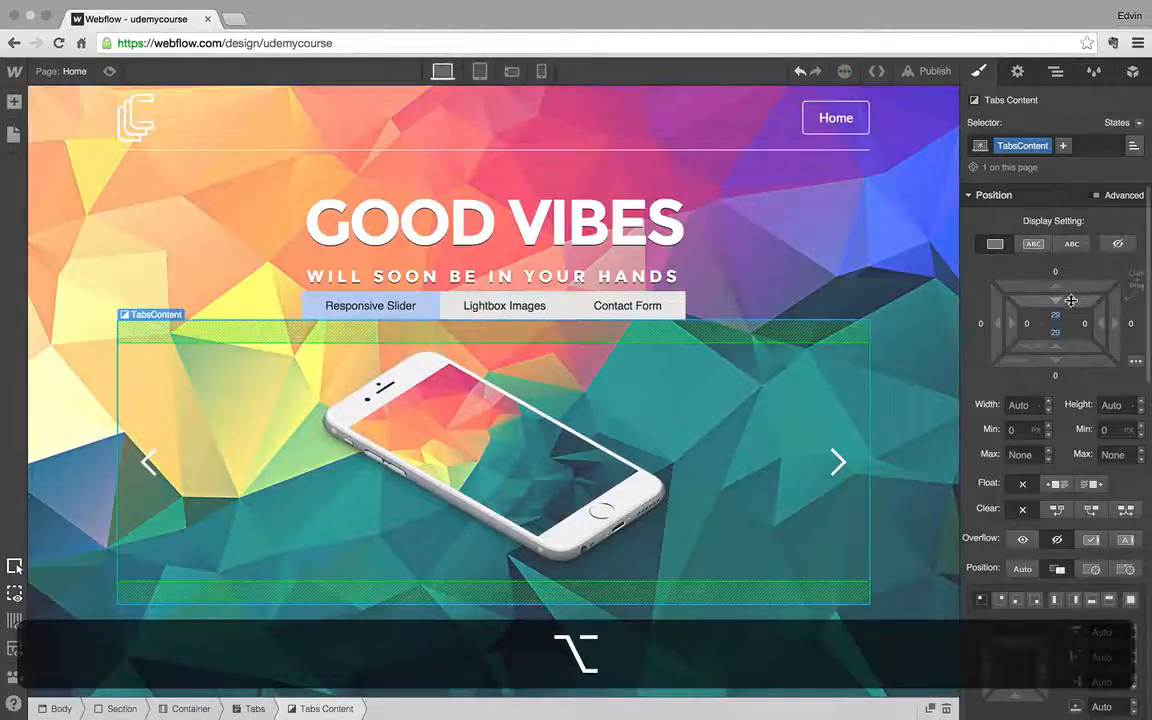
left_click_drag(1071, 300, 1072, 302)
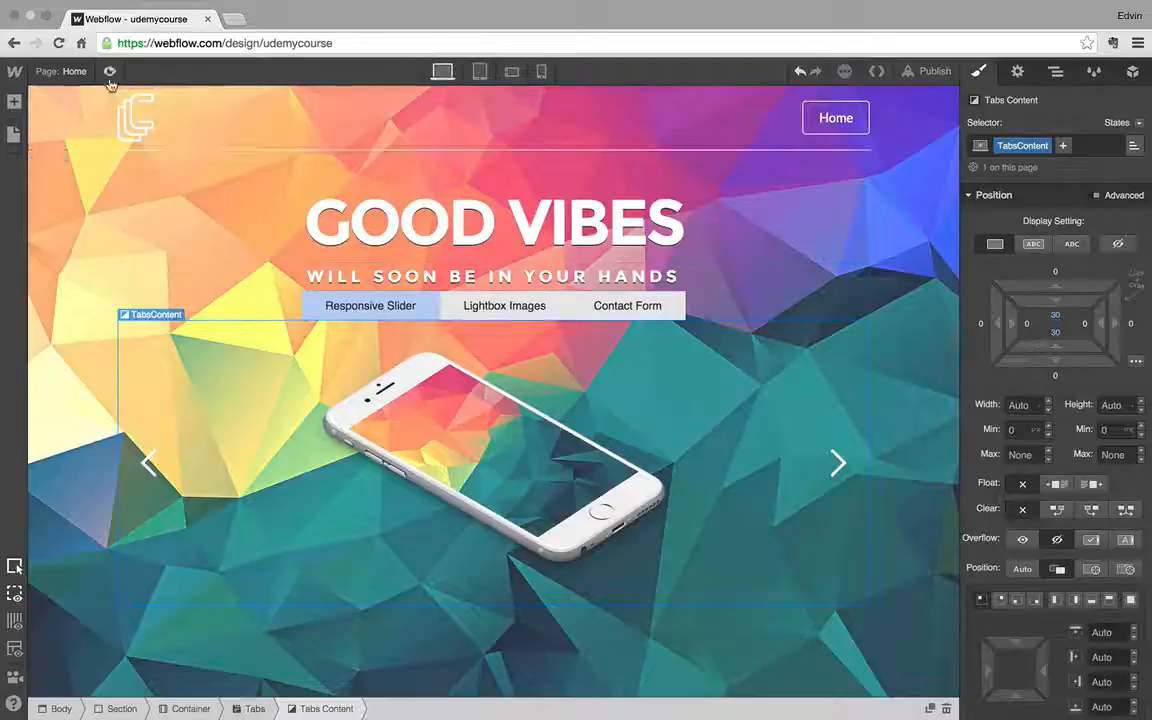
Step: Check the padded slider in preview by moving through its slides in both directions, and return to the designer
left_click(110, 72)
left_click(917, 464)
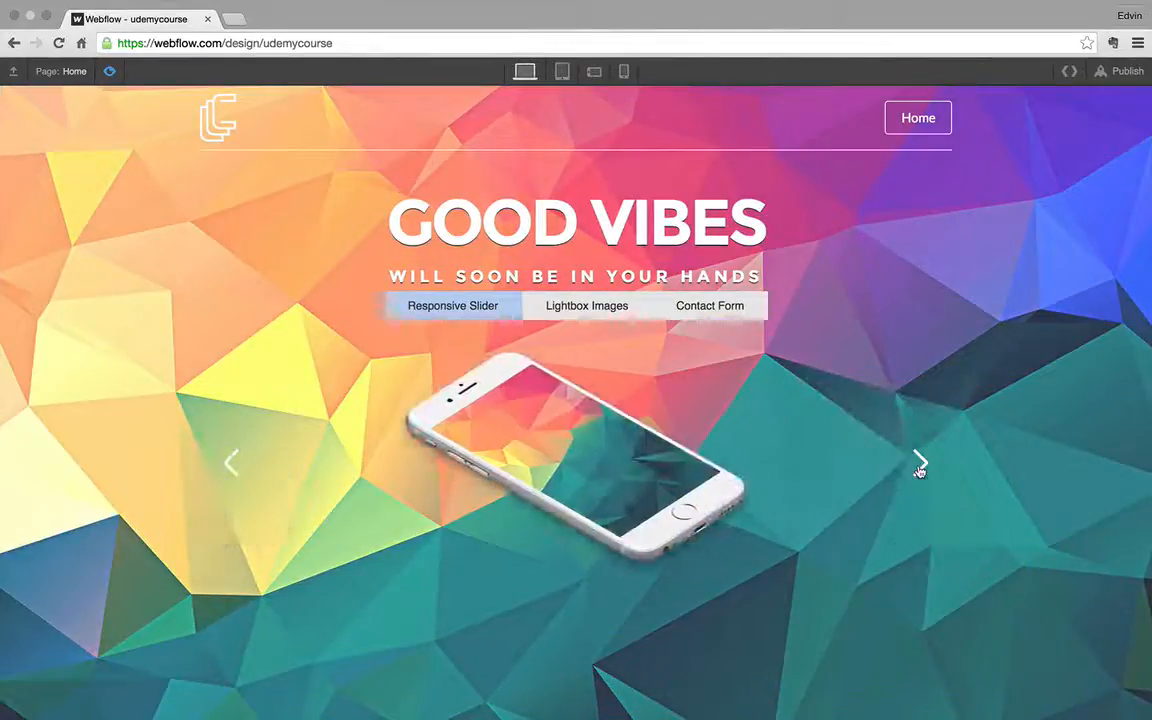
left_click(919, 465)
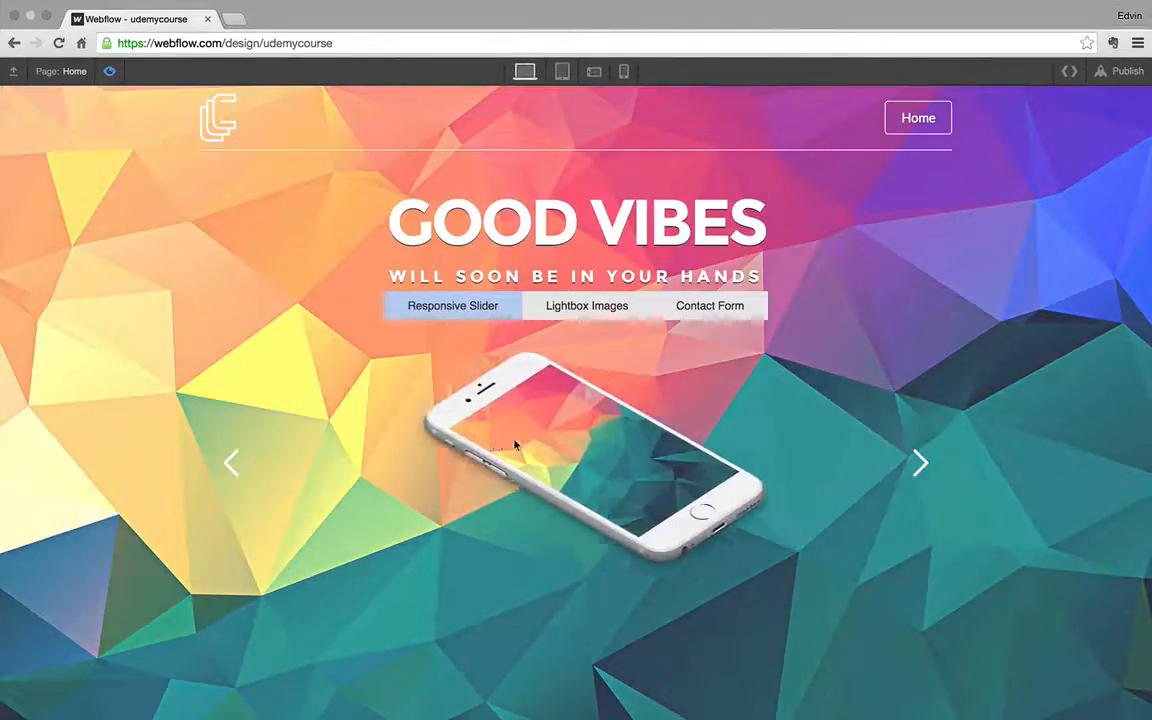
left_click(229, 482)
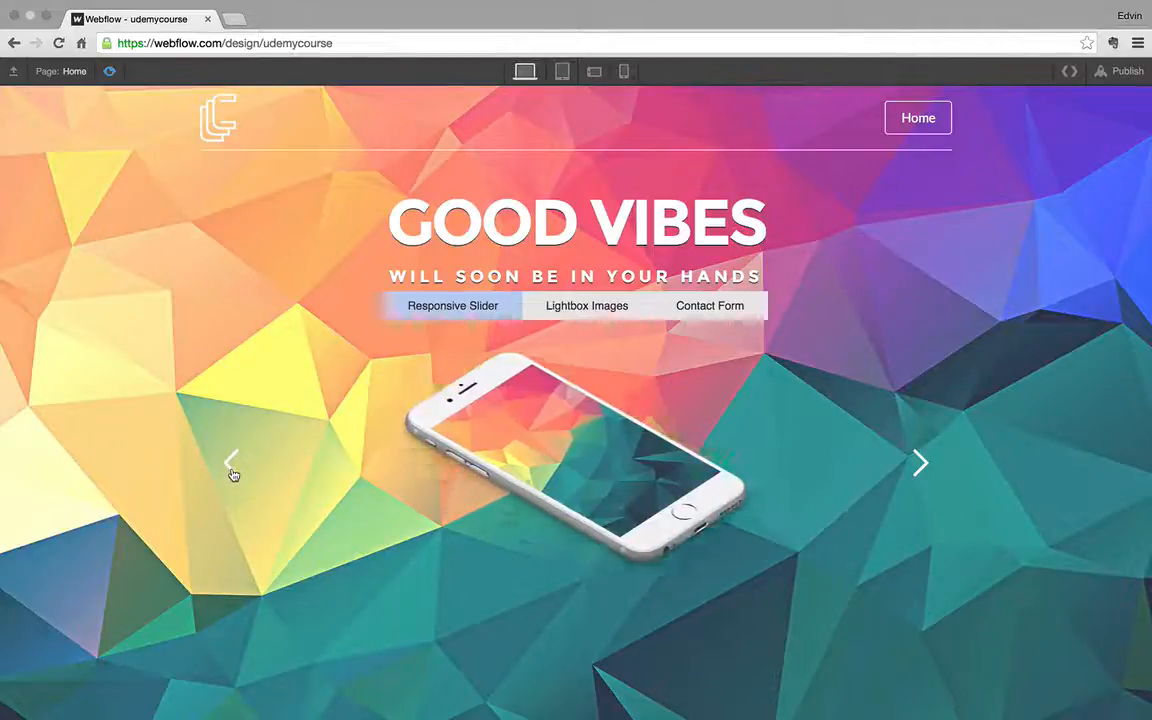
left_click(231, 470)
left_click(110, 72)
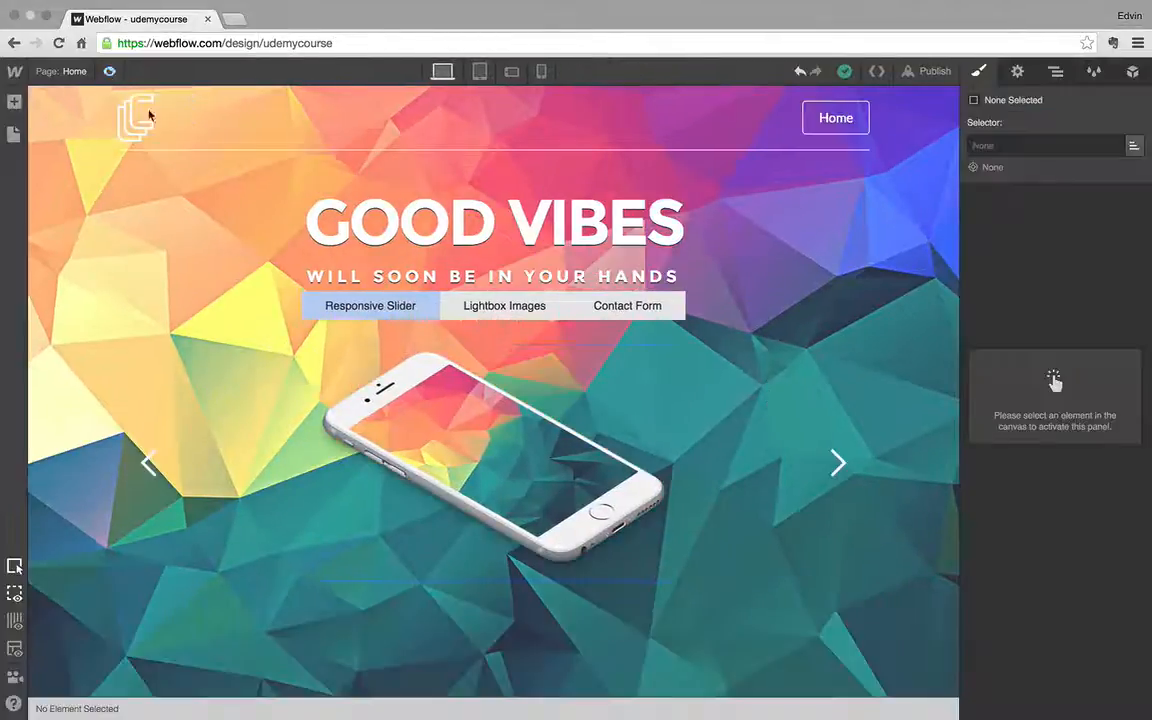